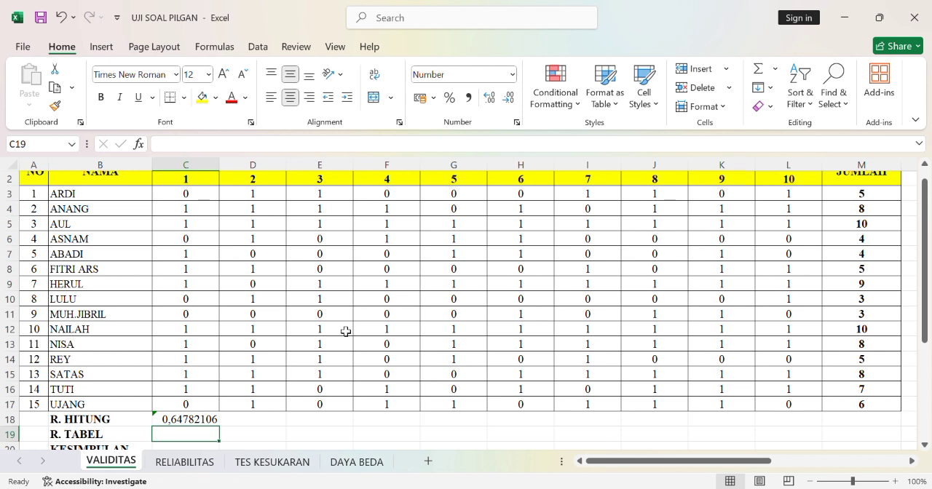
Clear the existing R. HITUNG formula for item 1 in cell C18 of the VALIDITAS sheet.
{"action": "scroll", "coordinate": [268, 355], "scroll_direction": "up", "scroll_amount": 1}
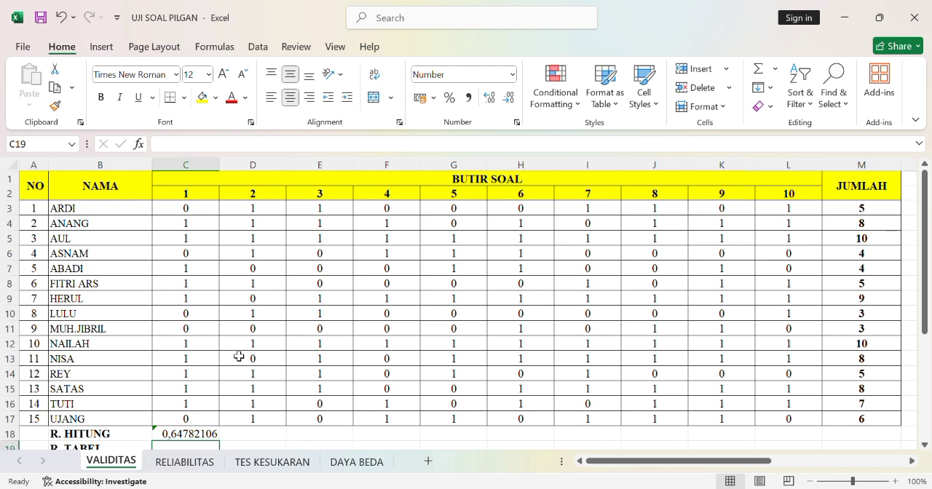
{"action": "scroll", "coordinate": [239, 357], "scroll_direction": "down", "scroll_amount": 2}
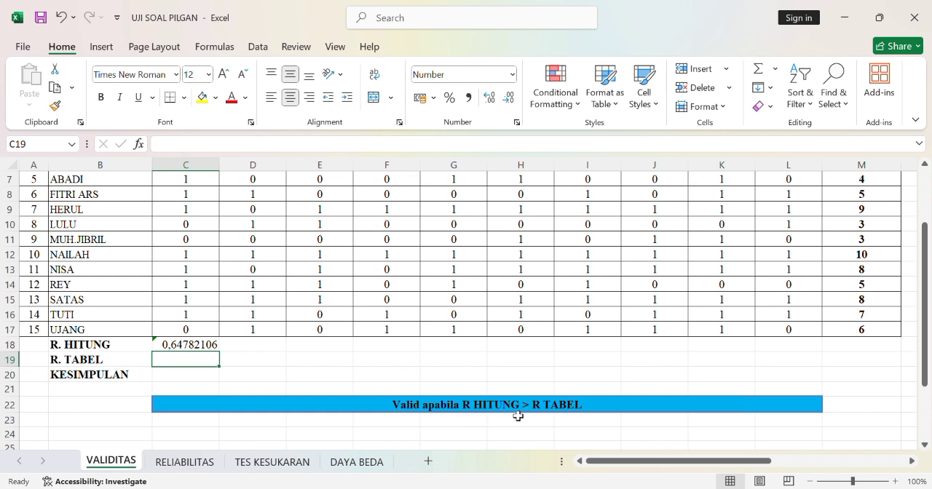
{"action": "double_click", "coordinate": [205, 348]}
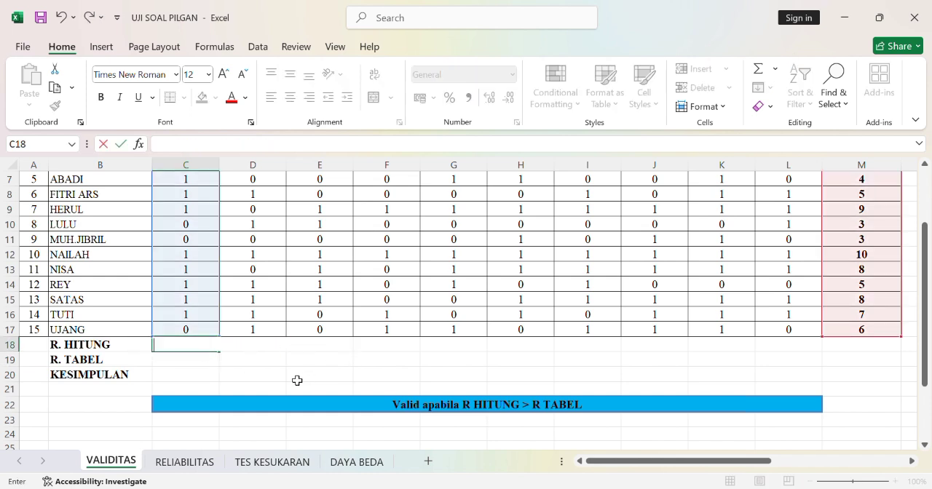
{"action": "left_click", "coordinate": [297, 378]}
Calculate item 1's R. HITUNG in C18 with =CORREL(C3:C17;M3:M17) and extend the correlation with the totals across items 2 to 10.
{"action": "scroll", "coordinate": [182, 358], "scroll_direction": "up", "scroll_amount": 2}
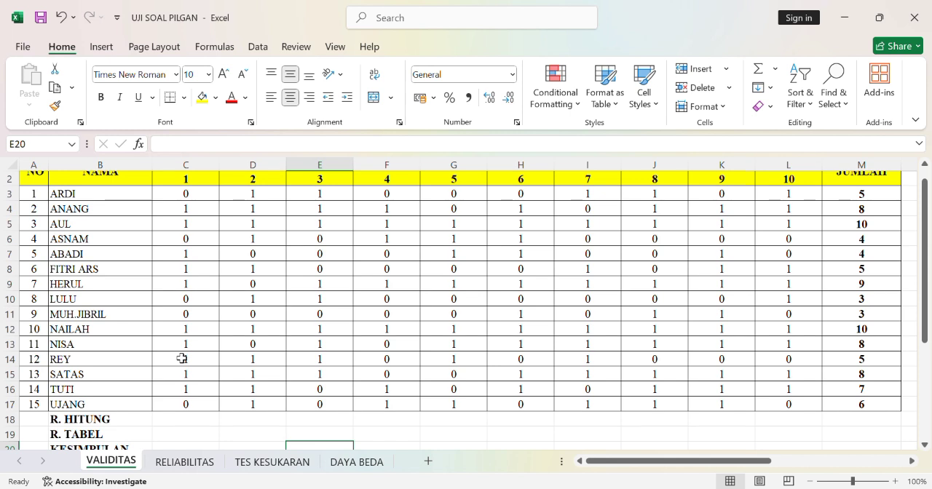
{"action": "scroll", "coordinate": [182, 359], "scroll_direction": "down", "scroll_amount": 2}
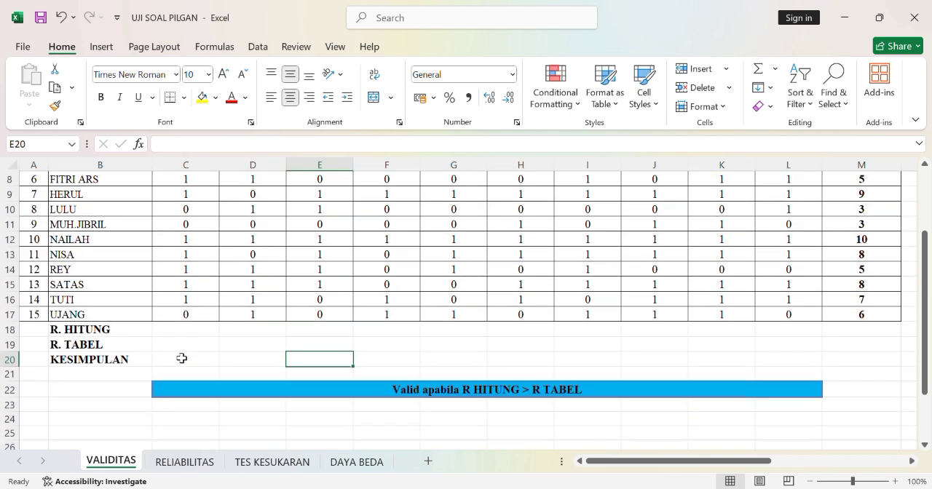
{"action": "scroll", "coordinate": [244, 292], "scroll_direction": "up", "scroll_amount": 3}
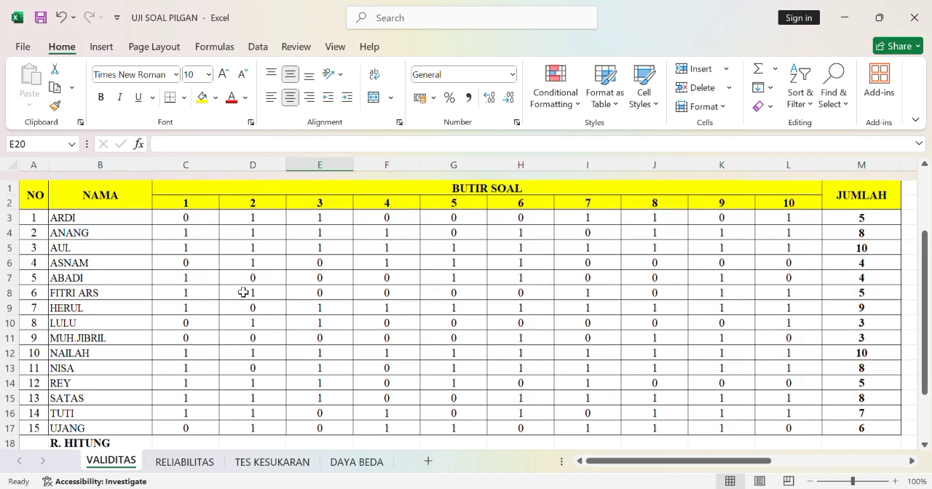
{"action": "scroll", "coordinate": [248, 292], "scroll_direction": "down", "scroll_amount": 1}
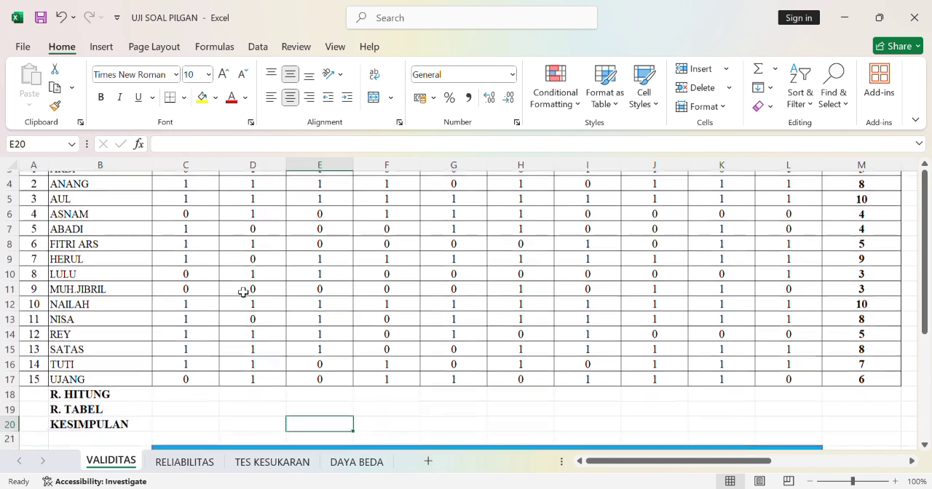
{"action": "left_click", "coordinate": [173, 395]}
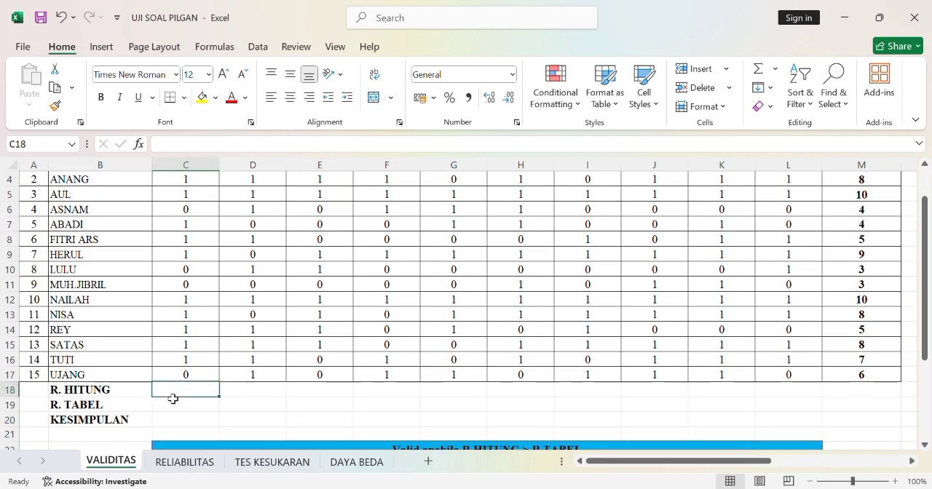
{"action": "left_click", "coordinate": [187, 151]}
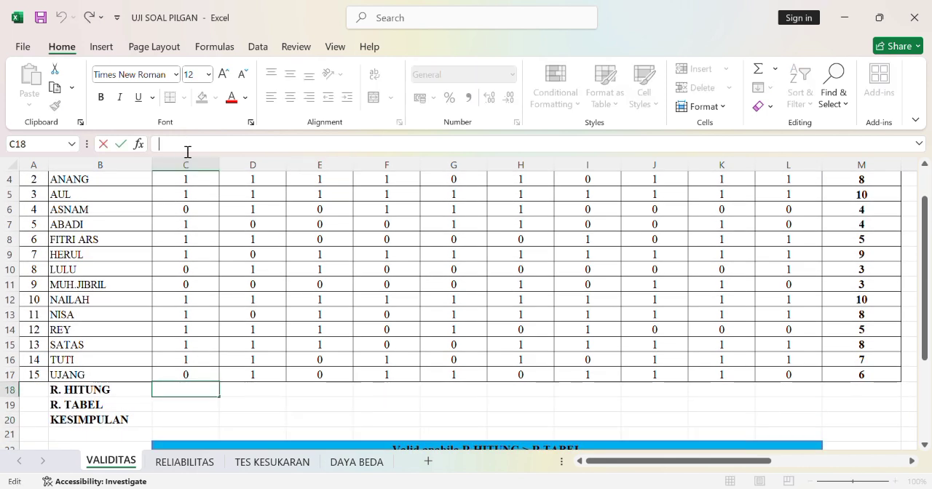
{"action": "type", "text": "=C"}
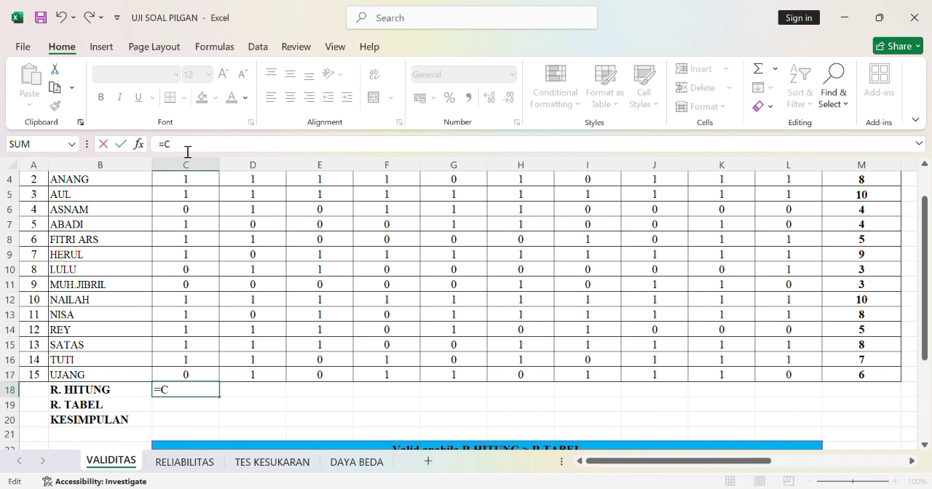
{"action": "type", "text": "ORREL("}
{"action": "scroll", "coordinate": [175, 190], "scroll_direction": "up", "scroll_amount": 1}
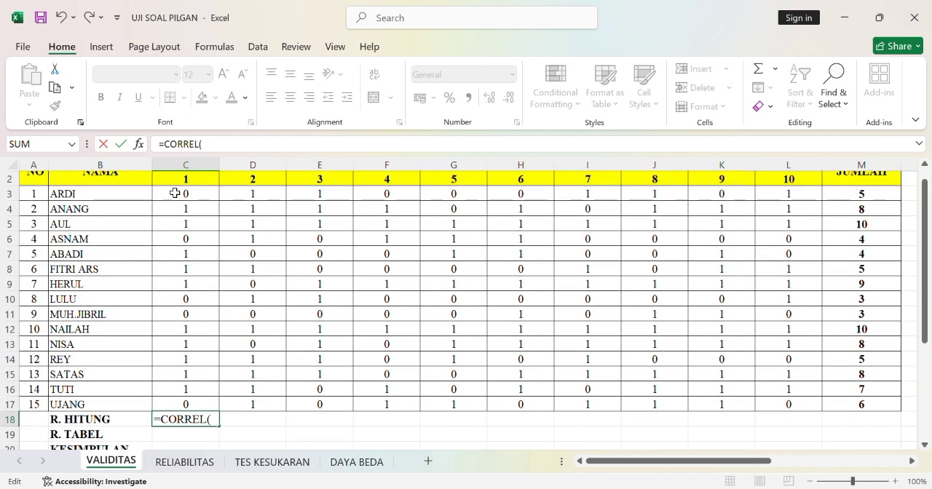
{"action": "left_click_drag", "start_coordinate": [167, 199], "coordinate": [201, 411]}
{"action": "type", "text": ";"}
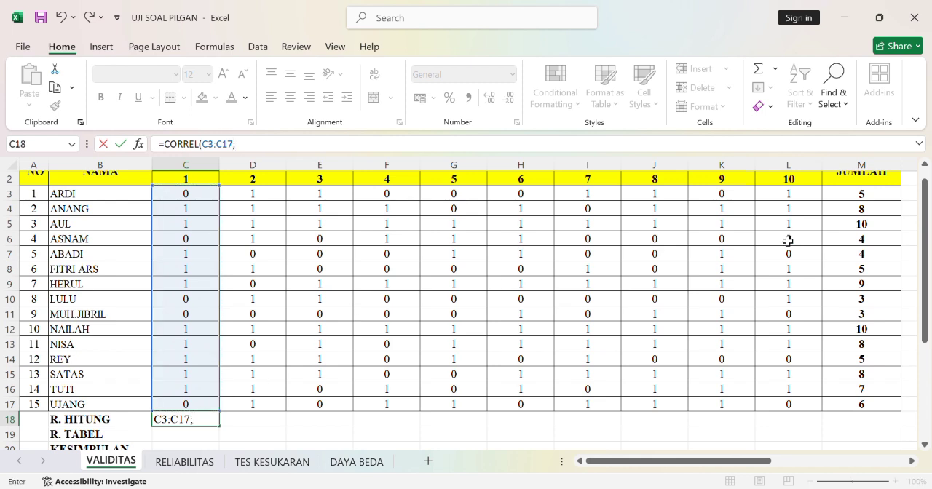
{"action": "left_click_drag", "start_coordinate": [851, 202], "coordinate": [876, 405]}
{"action": "type", "text": ")"}
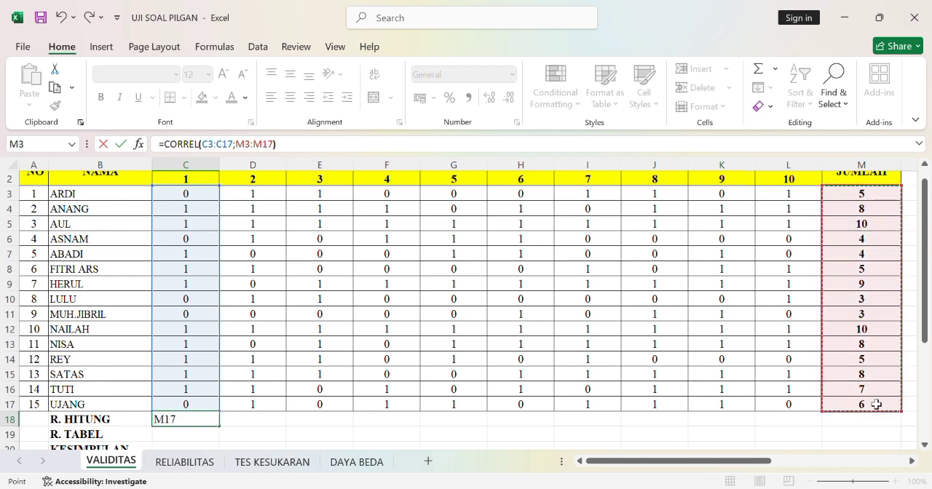
{"action": "key", "text": "Return"}
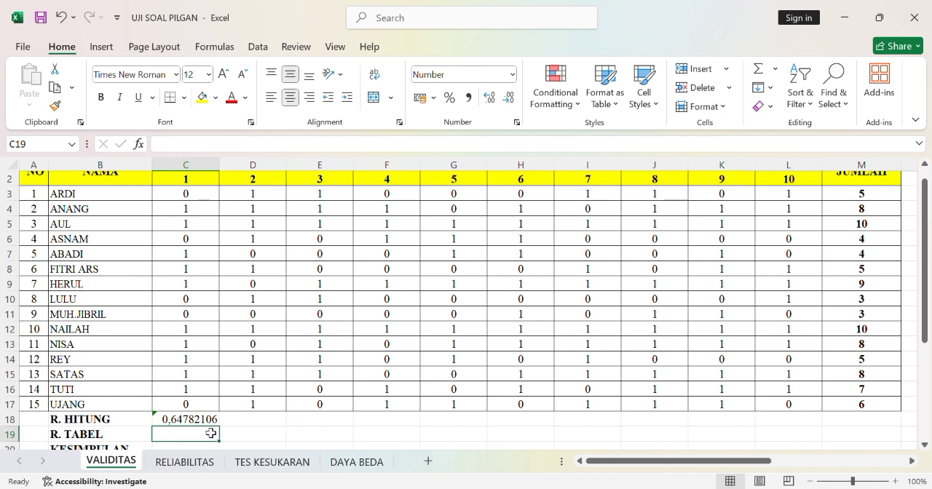
{"action": "left_click", "coordinate": [187, 423]}
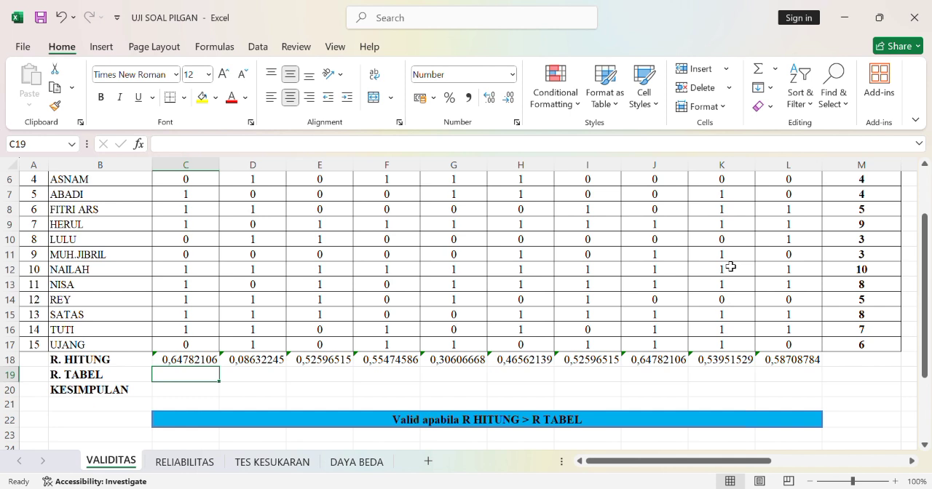
Enter the critical value 0,514 from the r table as item 1's R. TABEL in C19 and copy it across to L19.
{"action": "left_click", "coordinate": [911, 462]}
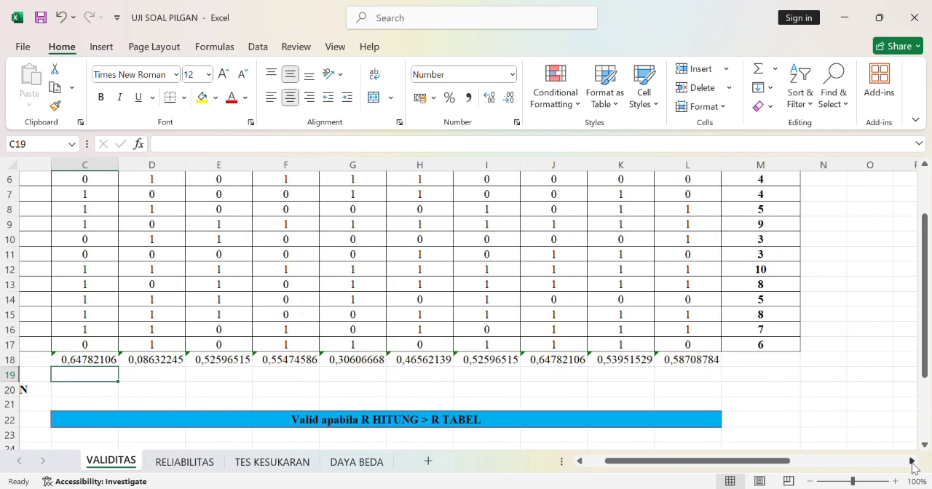
{"action": "left_click", "coordinate": [912, 461]}
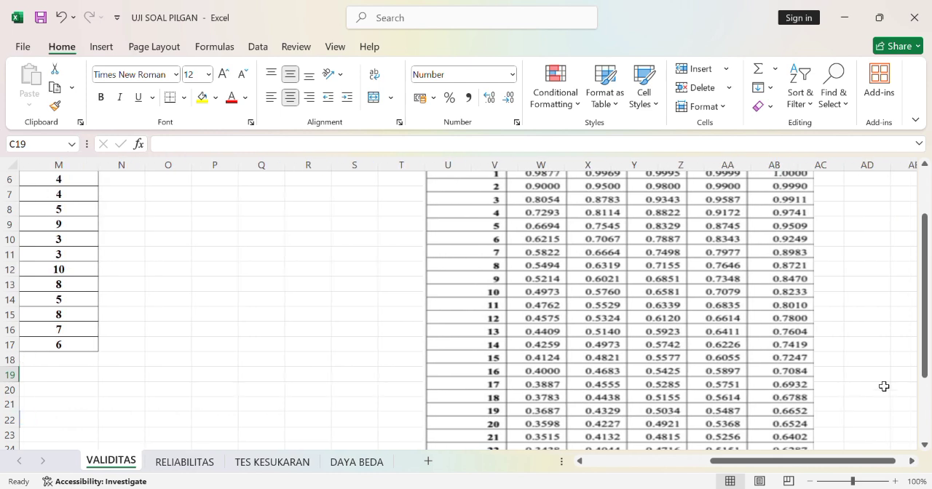
{"action": "scroll", "coordinate": [856, 305], "scroll_direction": "up", "scroll_amount": 2}
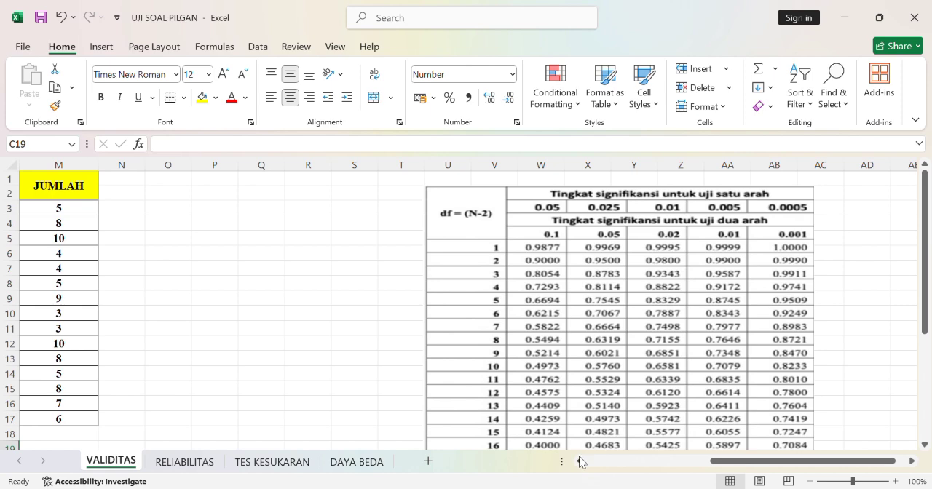
{"action": "left_click_drag", "start_coordinate": [580, 460], "coordinate": [580, 464]}
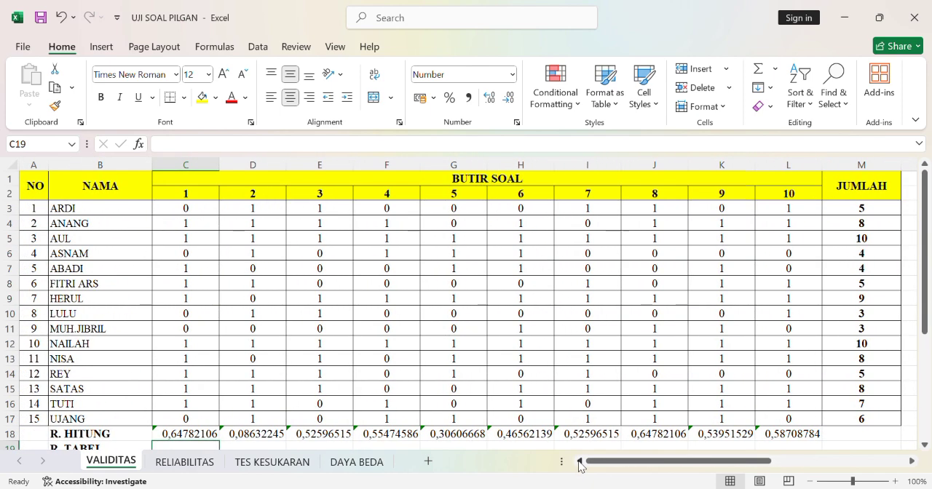
{"action": "scroll", "coordinate": [259, 369], "scroll_direction": "down", "scroll_amount": 2}
{"action": "left_click", "coordinate": [210, 149]}
{"action": "type", "text": "0,514"}
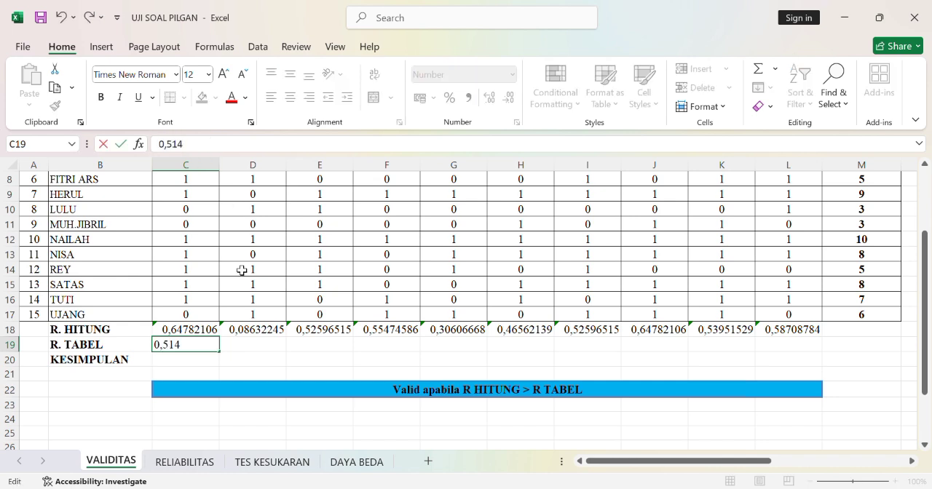
{"action": "key", "text": "Return"}
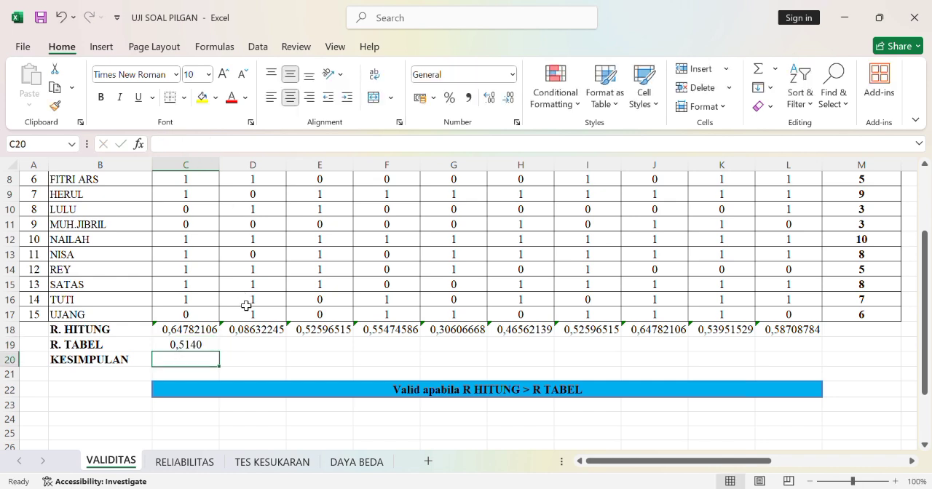
{"action": "left_click", "coordinate": [207, 347]}
{"action": "left_click_drag", "start_coordinate": [219, 352], "coordinate": [810, 359]}
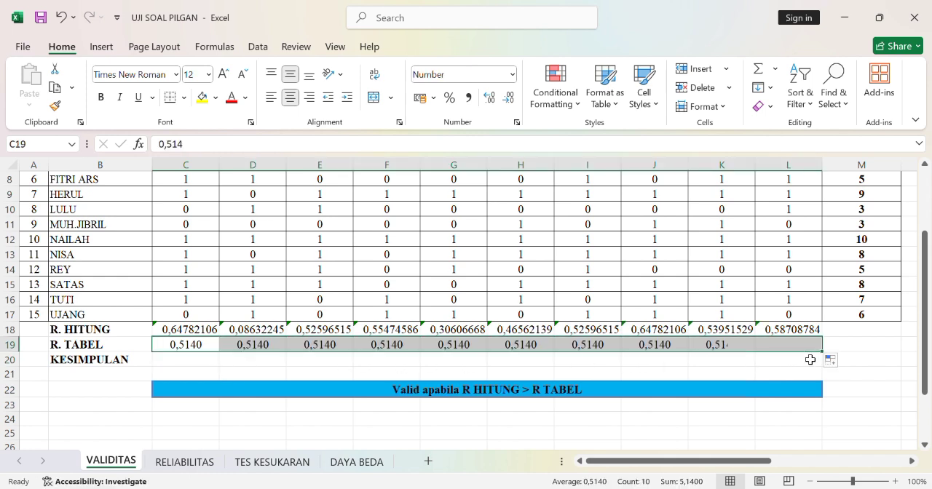
Enter the KESIMPULAN formula =IF(C18>C19;"VALID";"TIDAK VALID") for item 1 in C20.
{"action": "left_click", "coordinate": [187, 364]}
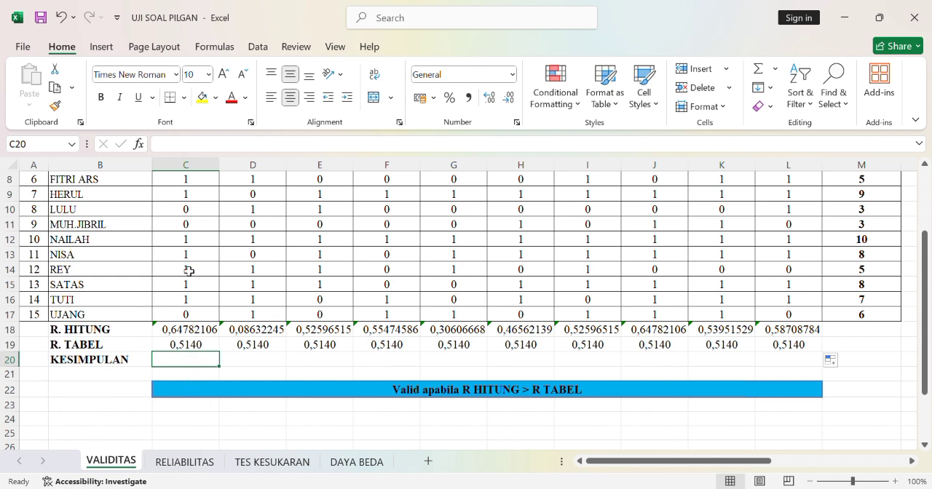
{"action": "left_click", "coordinate": [204, 154]}
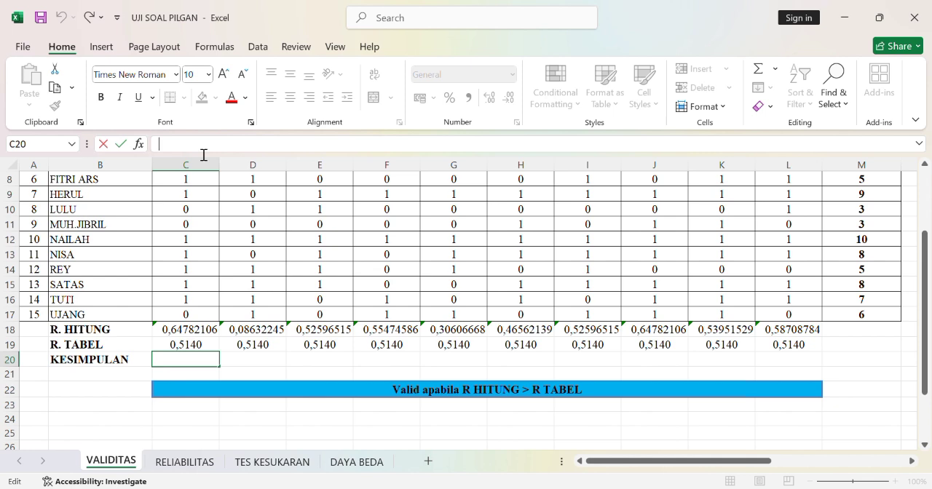
{"action": "type", "text": "="}
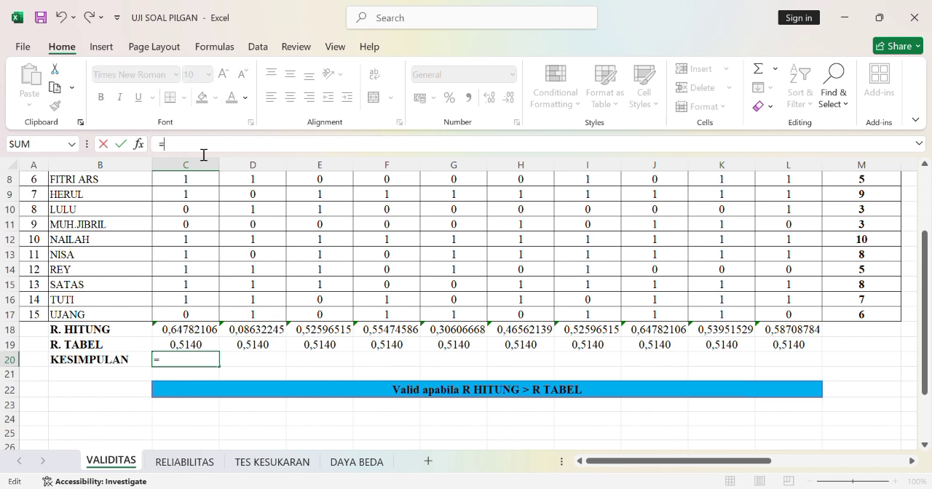
{"action": "type", "text": "IF("}
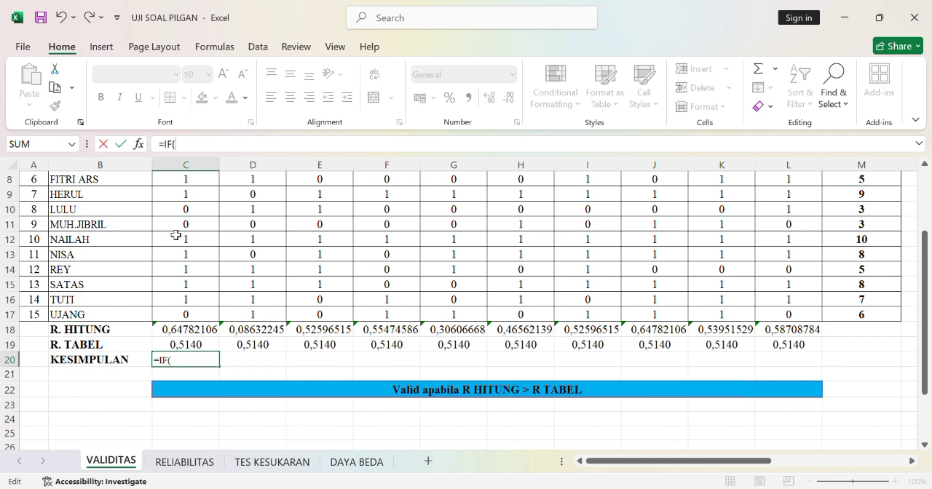
{"action": "left_click", "coordinate": [188, 334]}
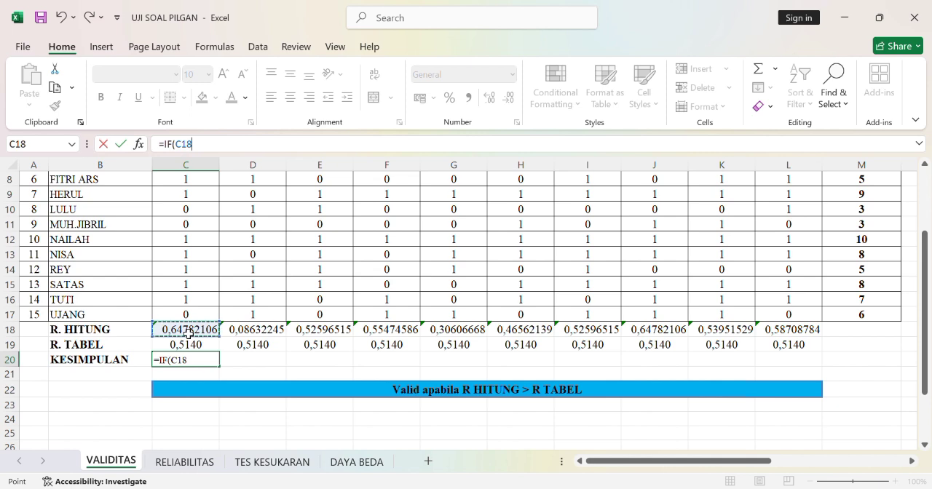
{"action": "type", "text": ">"}
{"action": "left_click", "coordinate": [198, 349]}
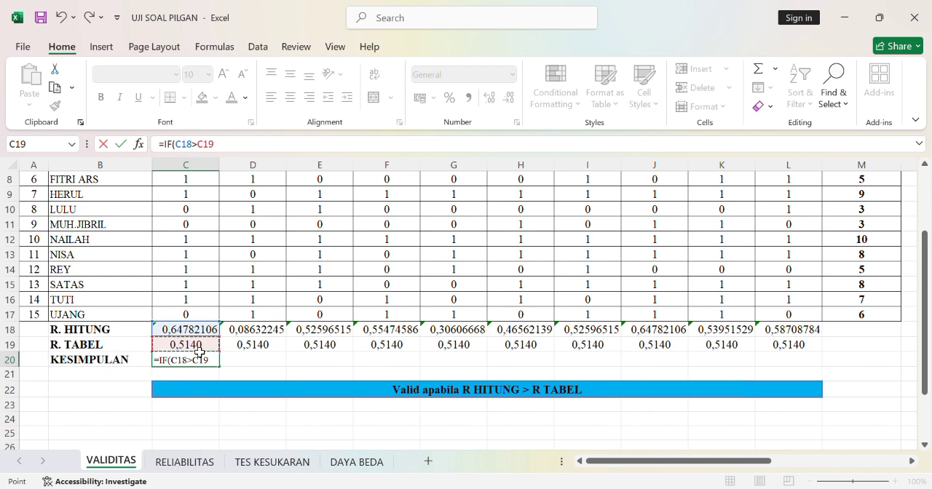
{"action": "type", "text": ";\"VALID"}
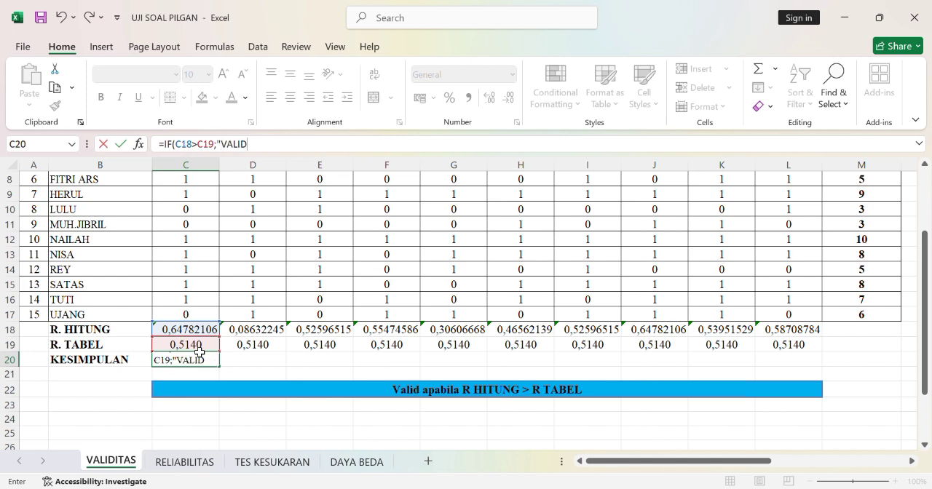
{"action": "type", "text": "\";\"TIDAK VALID"}
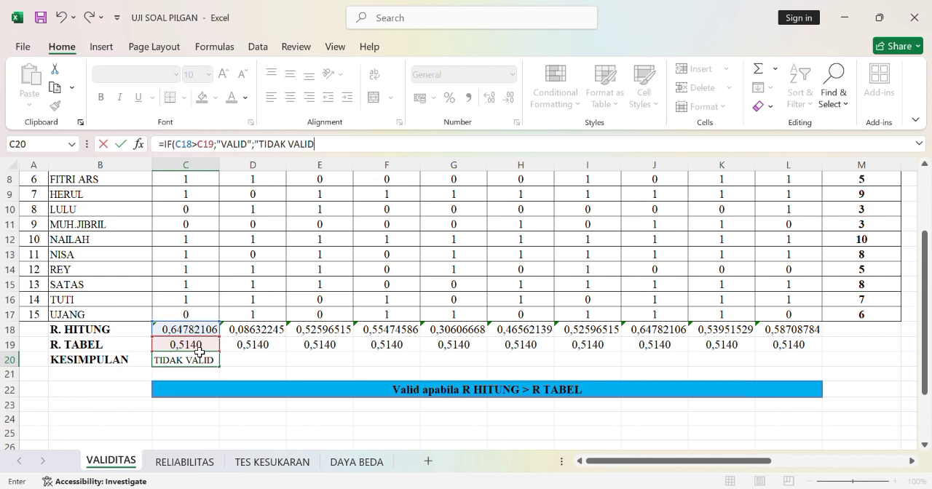
{"action": "type", "text": ")"}
{"action": "key", "text": "Return"}
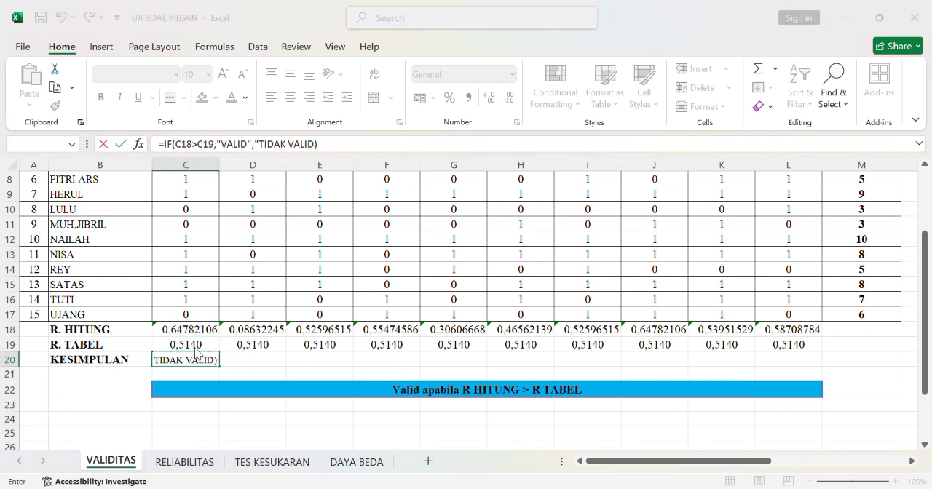
{"action": "key", "text": "Return"}
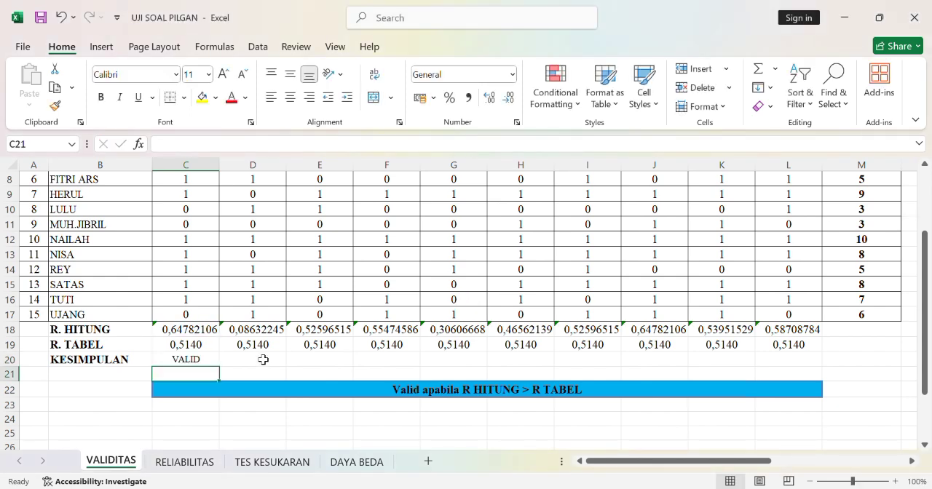
Copy the KESIMPULAN formula from C20 across the remaining items through L20.
{"action": "left_click", "coordinate": [207, 362]}
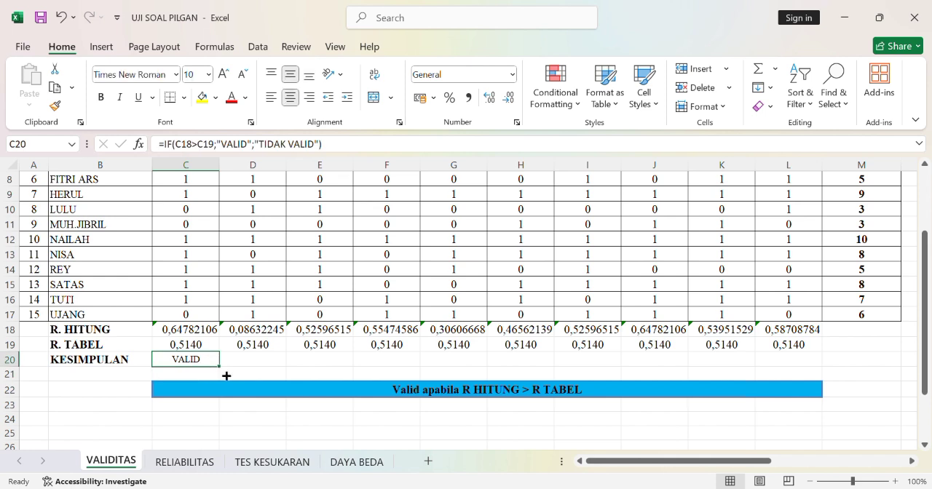
{"action": "left_click_drag", "start_coordinate": [224, 375], "coordinate": [818, 364]}
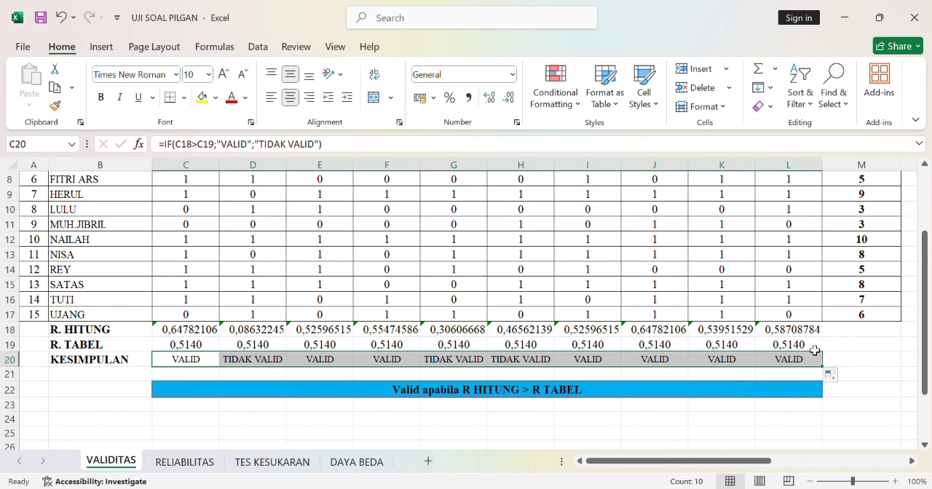
{"action": "left_click", "coordinate": [815, 350]}
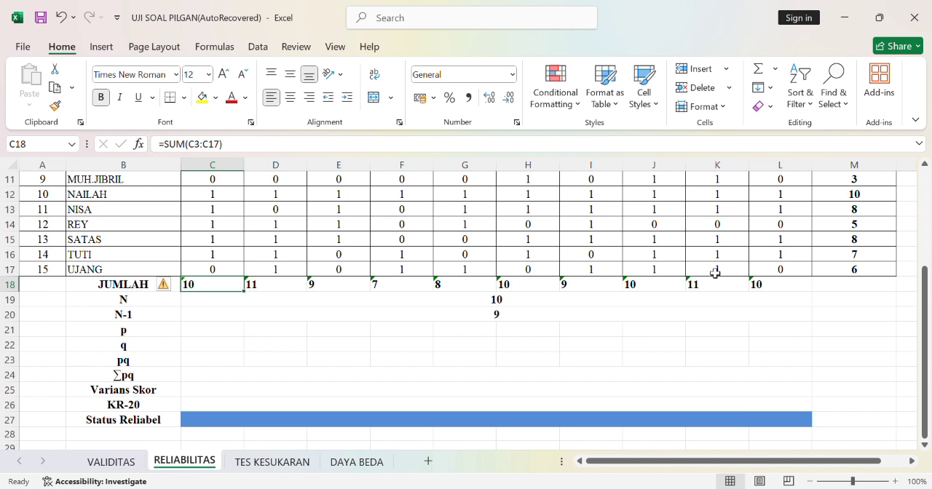
{"action": "left_click", "coordinate": [207, 306]}
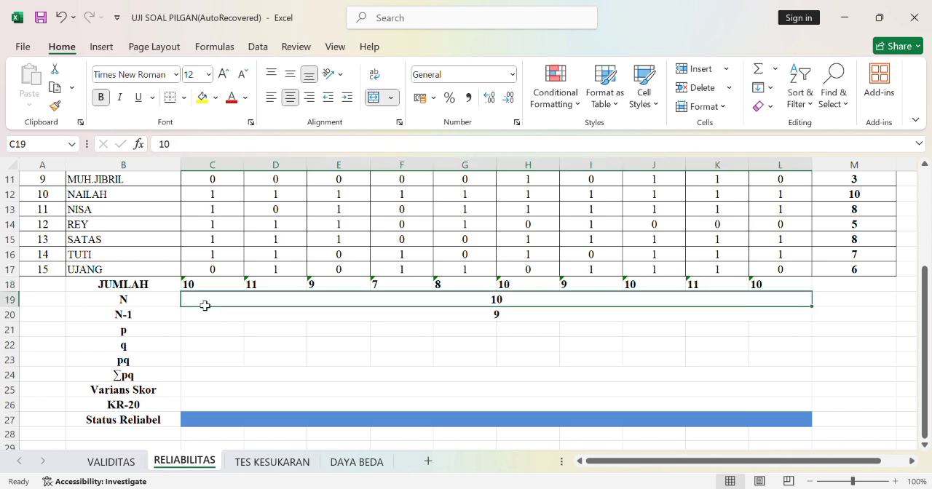
{"action": "left_click", "coordinate": [150, 291]}
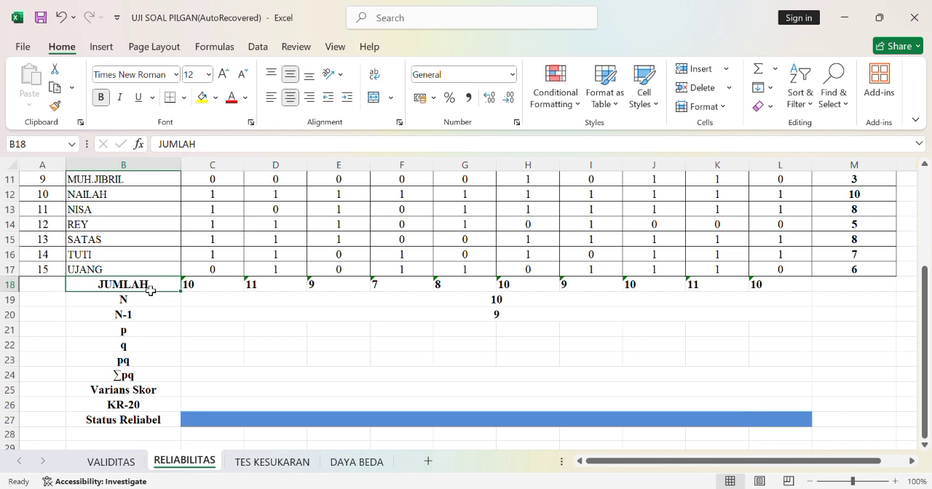
{"action": "left_click", "coordinate": [211, 300]}
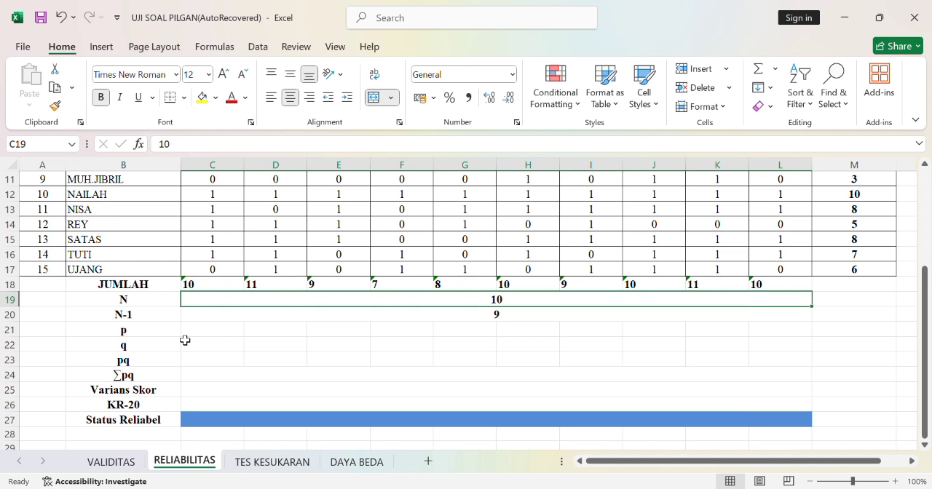
Calculate item 1's p value in C21 with =C18/15 and copy the formula across the remaining items through L21.
{"action": "left_click", "coordinate": [208, 334]}
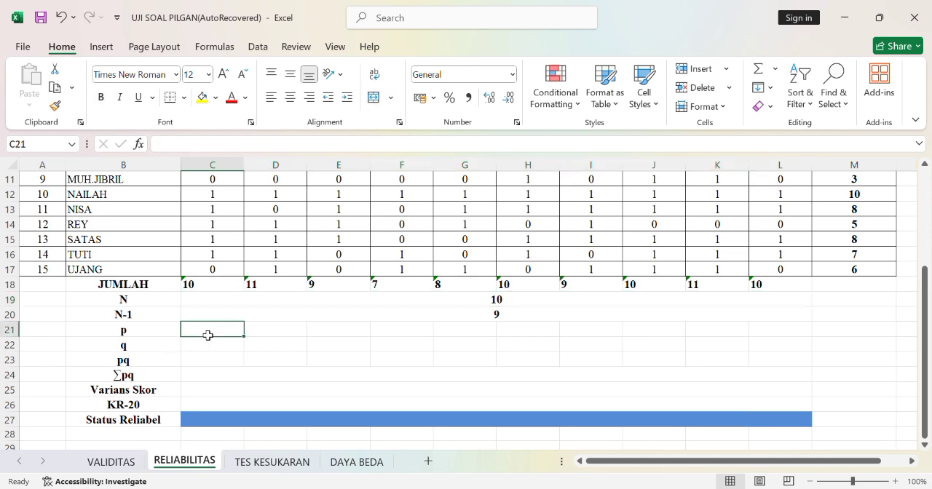
{"action": "left_click", "coordinate": [175, 148]}
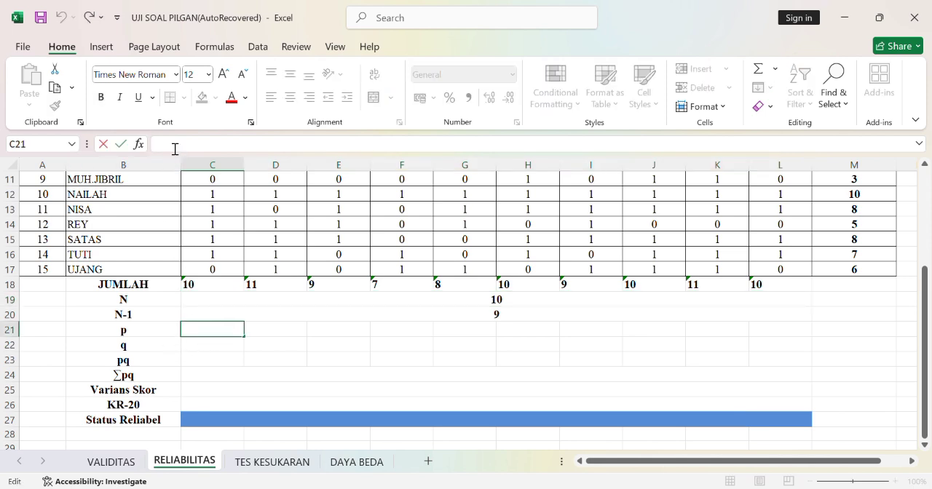
{"action": "type", "text": "="}
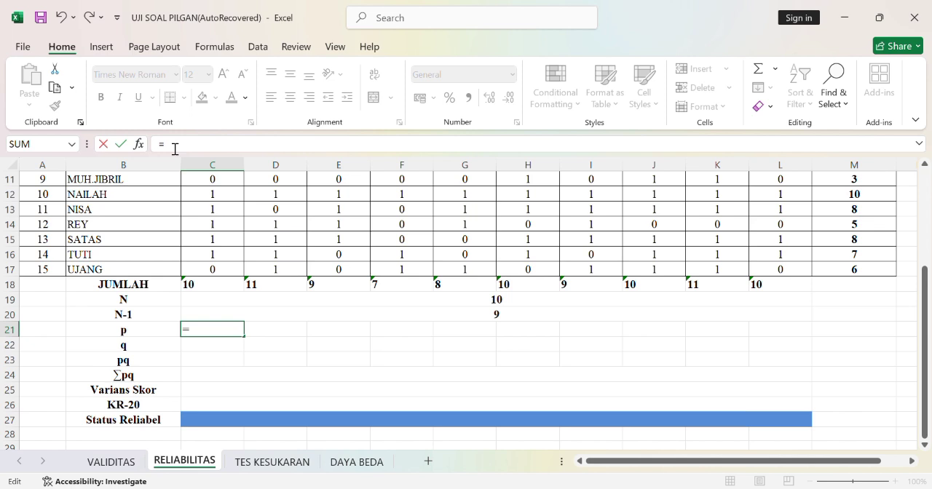
{"action": "left_click", "coordinate": [212, 288]}
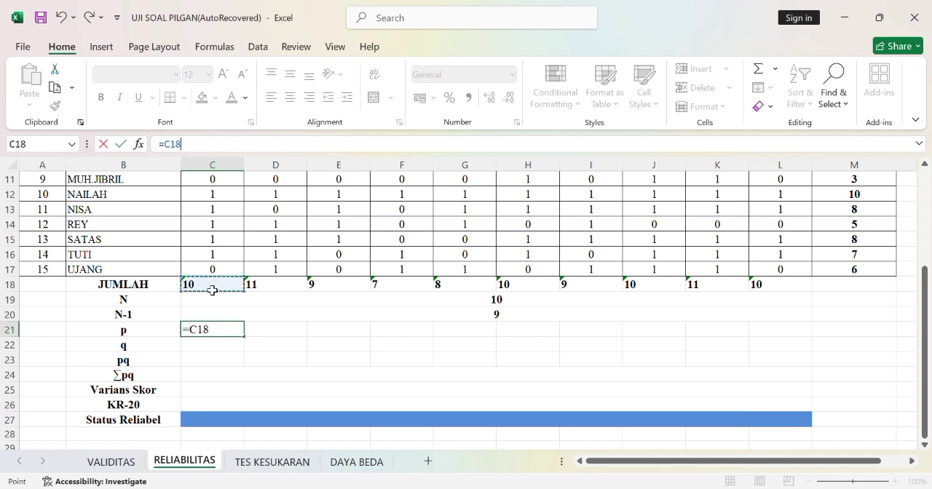
{"action": "type", "text": "/"}
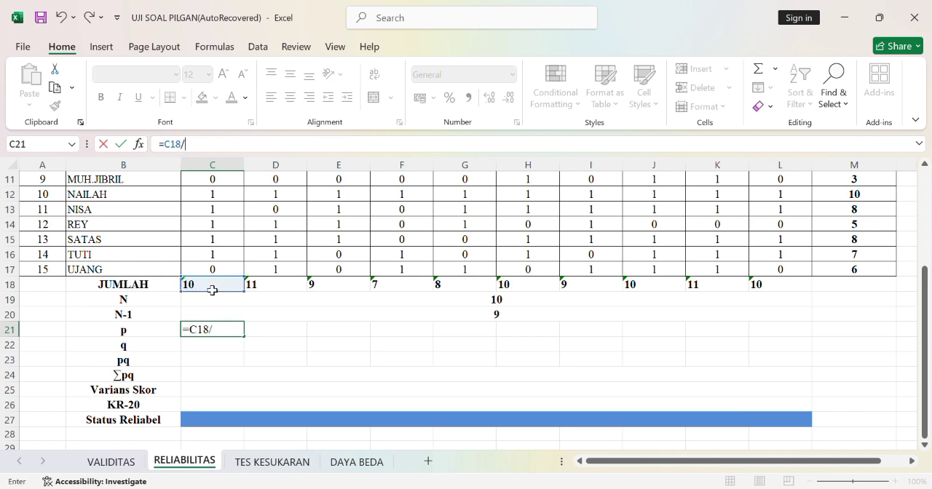
{"action": "type", "text": "15"}
{"action": "key", "text": "Return"}
{"action": "left_click", "coordinate": [226, 331]}
{"action": "left_click_drag", "start_coordinate": [244, 337], "coordinate": [803, 346]}
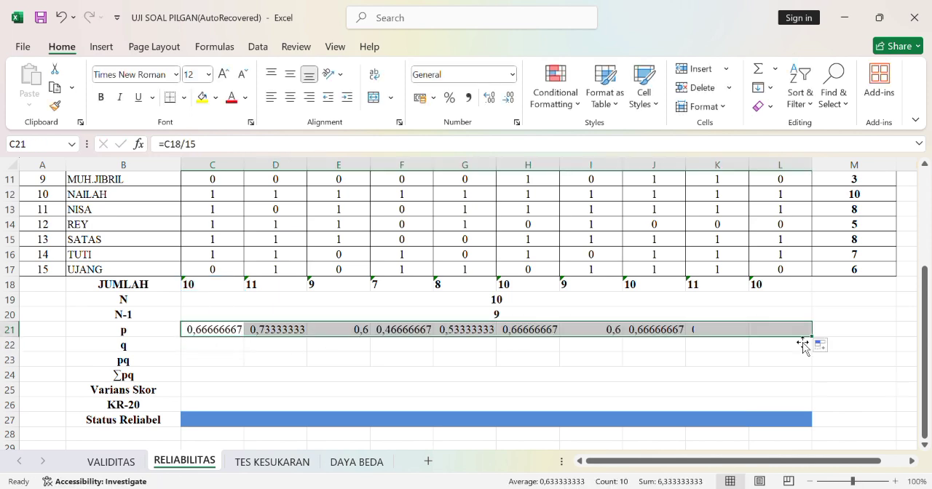
Calculate item 1's q value in C22 with =1-C21 and copy the formula across through L22.
{"action": "left_click", "coordinate": [216, 352]}
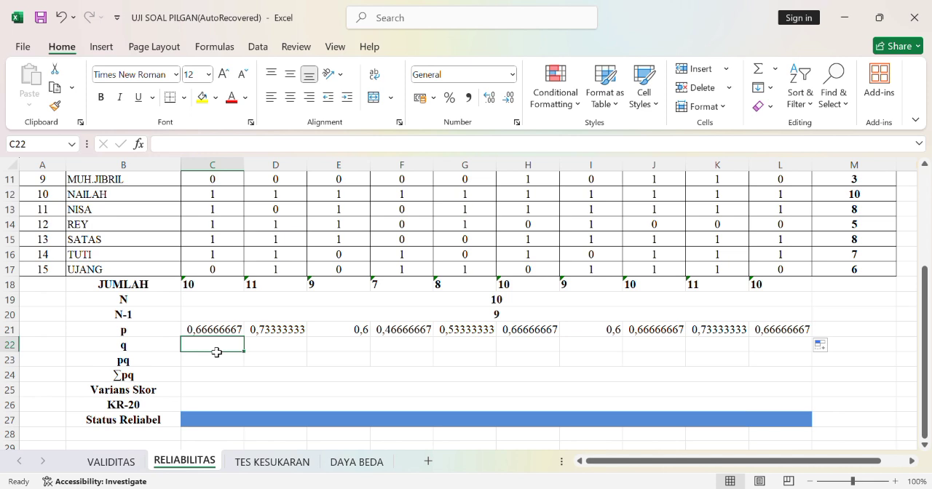
{"action": "left_click", "coordinate": [196, 152]}
{"action": "type", "text": "=1-"}
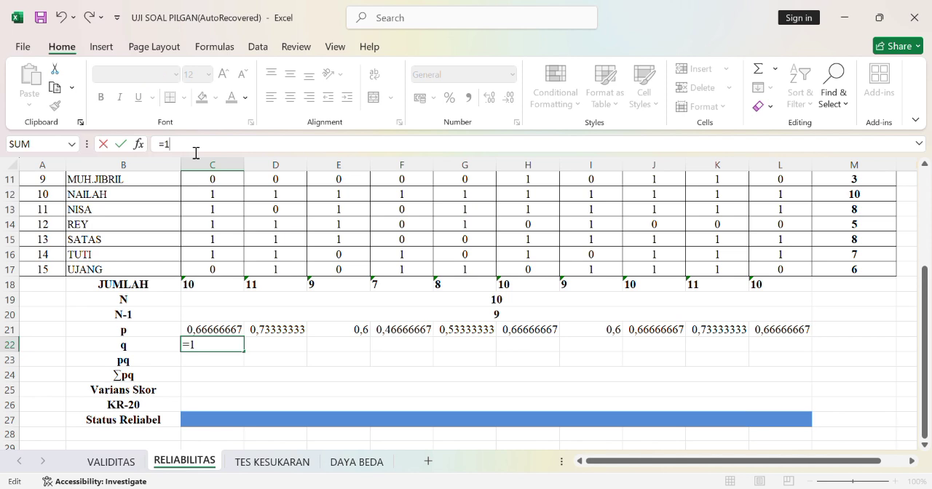
{"action": "left_click", "coordinate": [207, 334]}
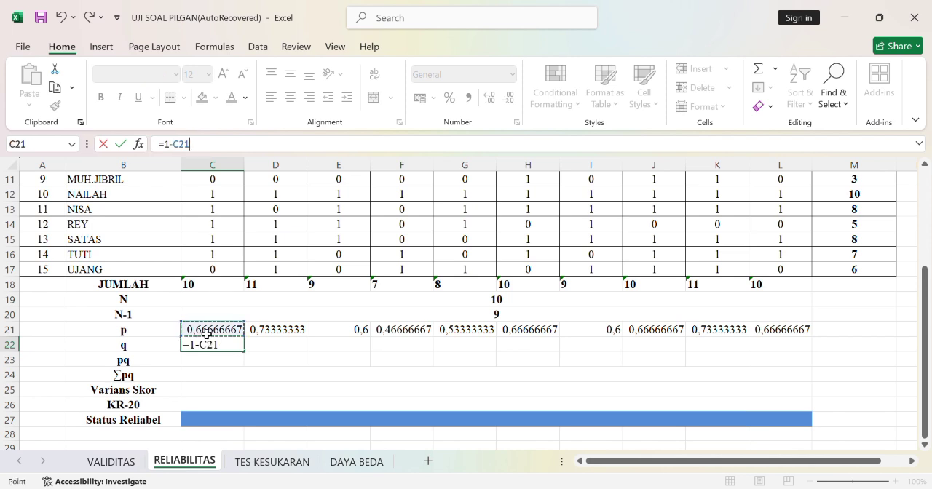
{"action": "key", "text": "Return"}
{"action": "left_click", "coordinate": [226, 349]}
{"action": "left_click_drag", "start_coordinate": [250, 355], "coordinate": [813, 361]}
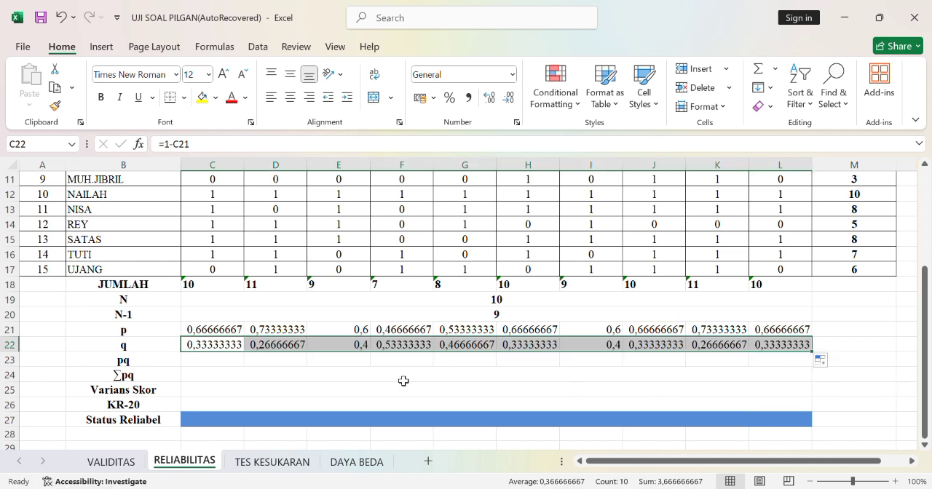
Multiply p by q for item 1 in C23 with =C21*C22 and copy the formula across through L23.
{"action": "left_click", "coordinate": [212, 367]}
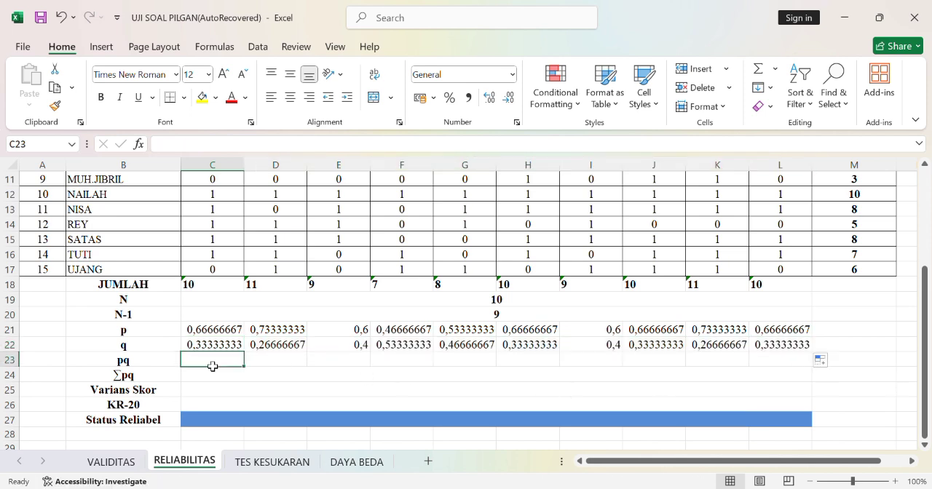
{"action": "type", "text": "="}
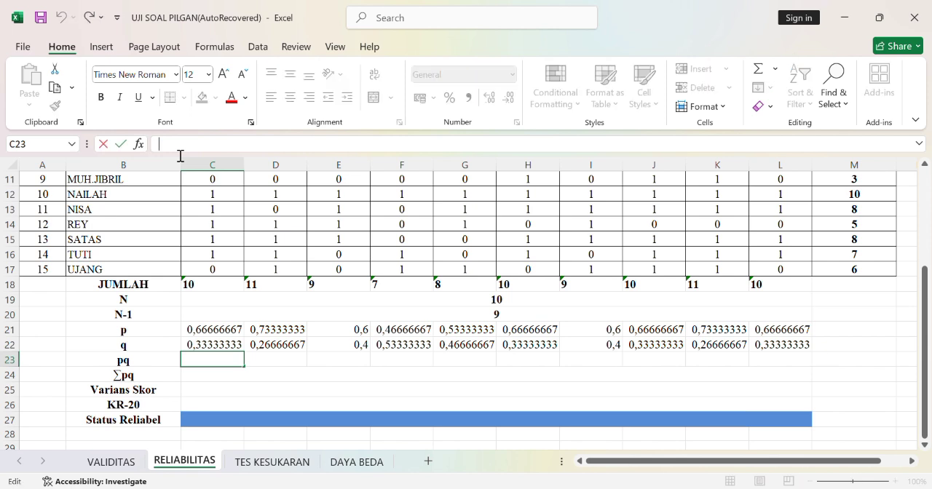
{"action": "left_click", "coordinate": [217, 335]}
{"action": "type", "text": "*"}
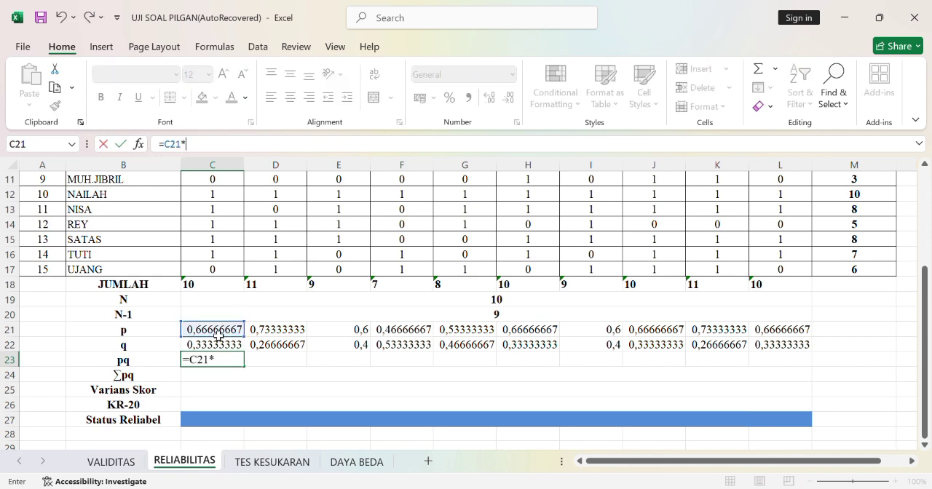
{"action": "left_click", "coordinate": [225, 351]}
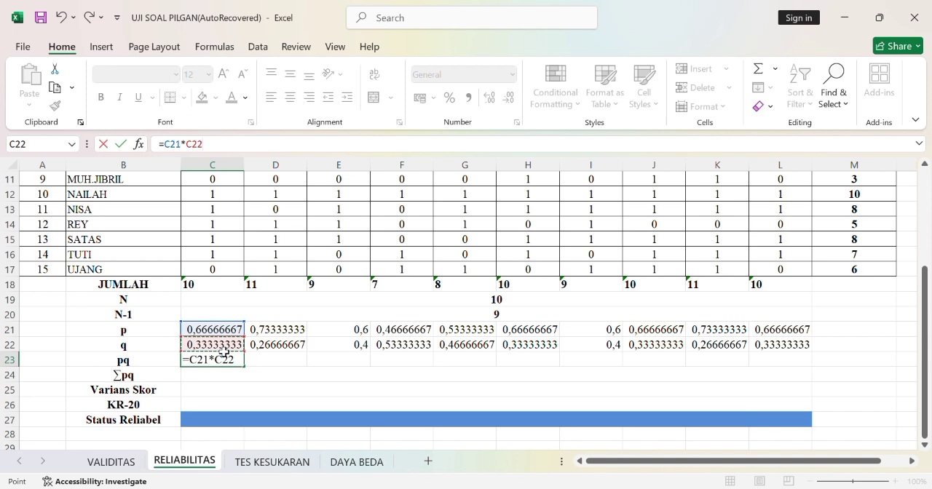
{"action": "key", "text": "Return"}
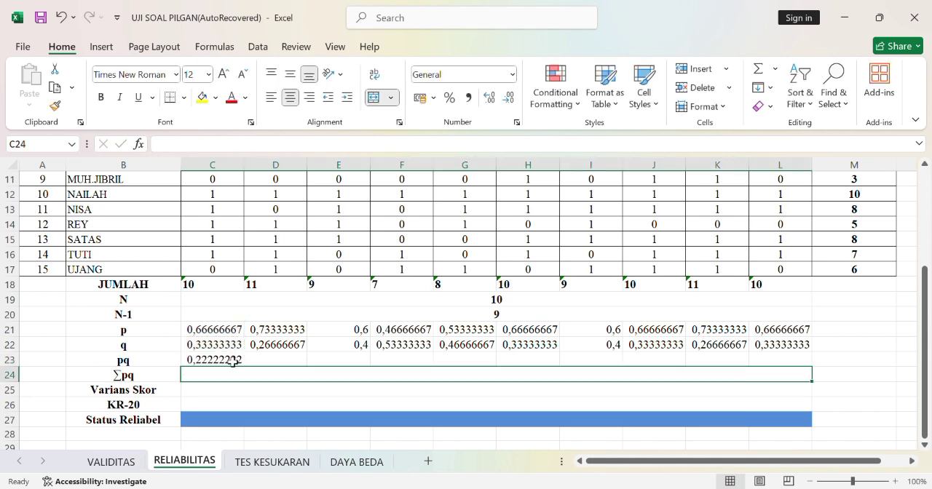
{"action": "left_click", "coordinate": [227, 358]}
{"action": "left_click_drag", "start_coordinate": [246, 373], "coordinate": [797, 393]}
Total the pq values of all items in the ∑pq row, cell C24, with =SUM(C23:L23).
{"action": "left_click", "coordinate": [211, 378]}
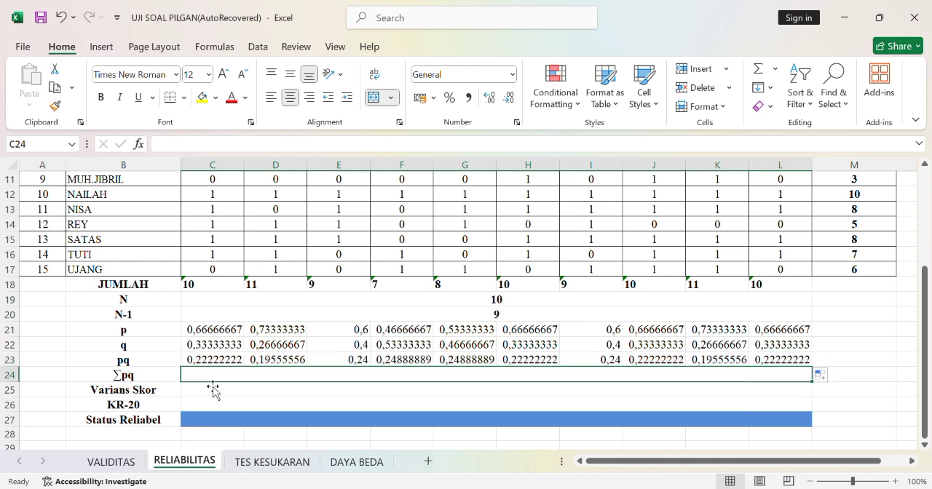
{"action": "left_click", "coordinate": [176, 147]}
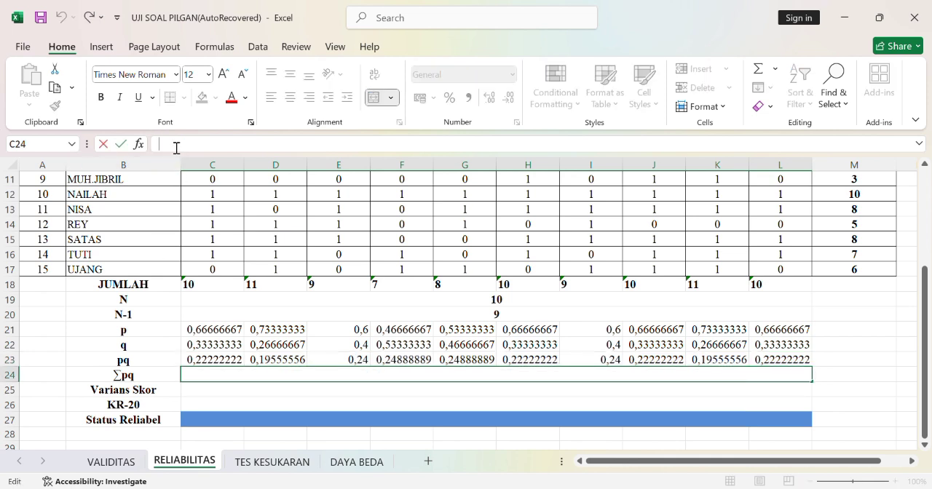
{"action": "type", "text": "="}
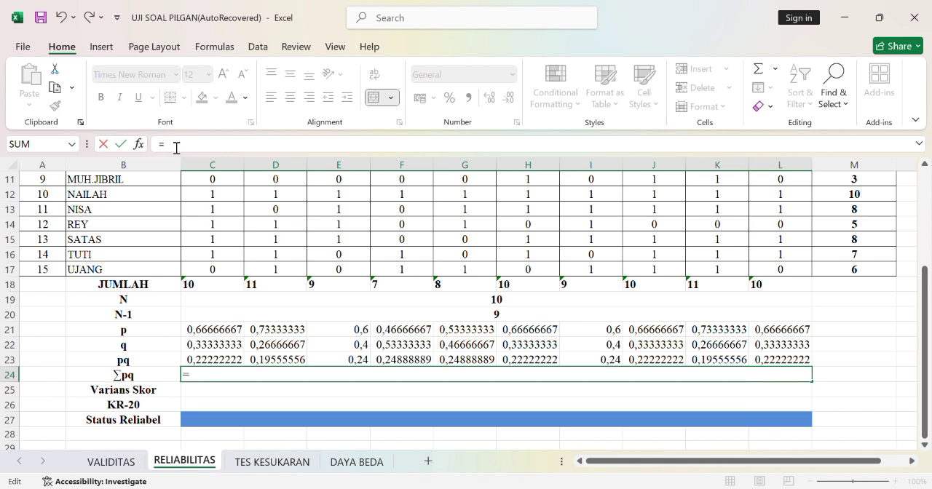
{"action": "type", "text": "SUM"}
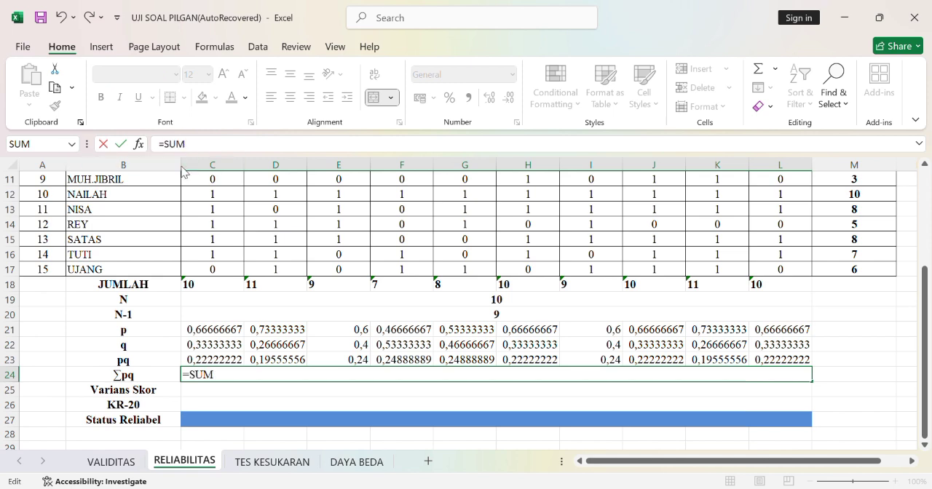
{"action": "type", "text": "("}
{"action": "left_click", "coordinate": [220, 361]}
{"action": "left_click_drag", "start_coordinate": [221, 360], "coordinate": [797, 376]}
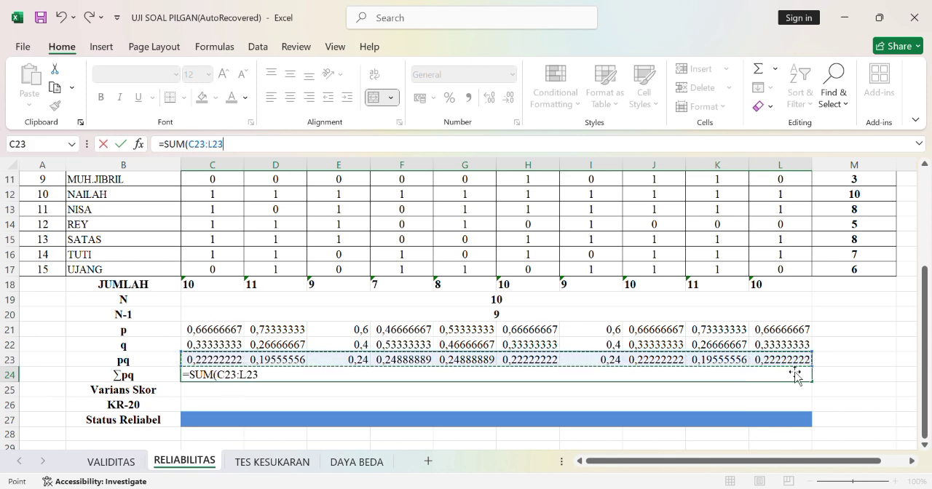
{"action": "type", "text": ")"}
{"action": "key", "text": "Return"}
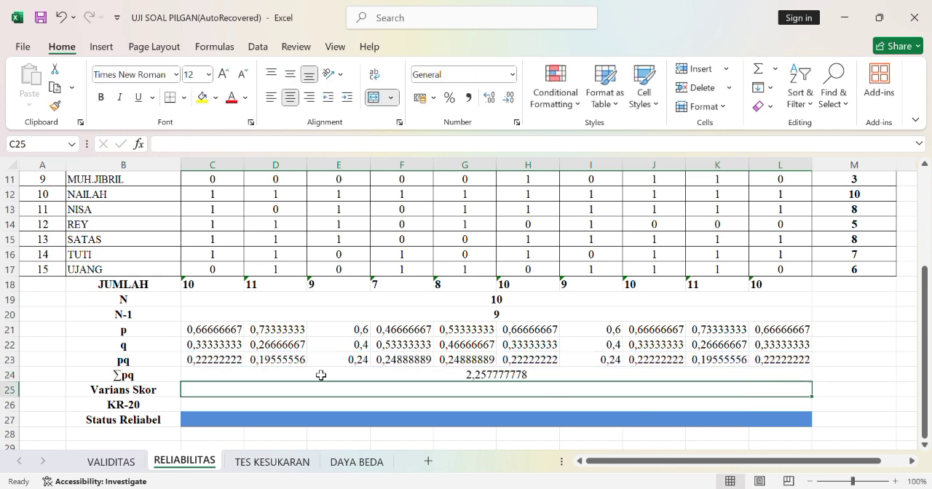
Calculate the Varians Skor in C25 with the VAR function over all the students' total scores in column M.
{"action": "left_click", "coordinate": [204, 149]}
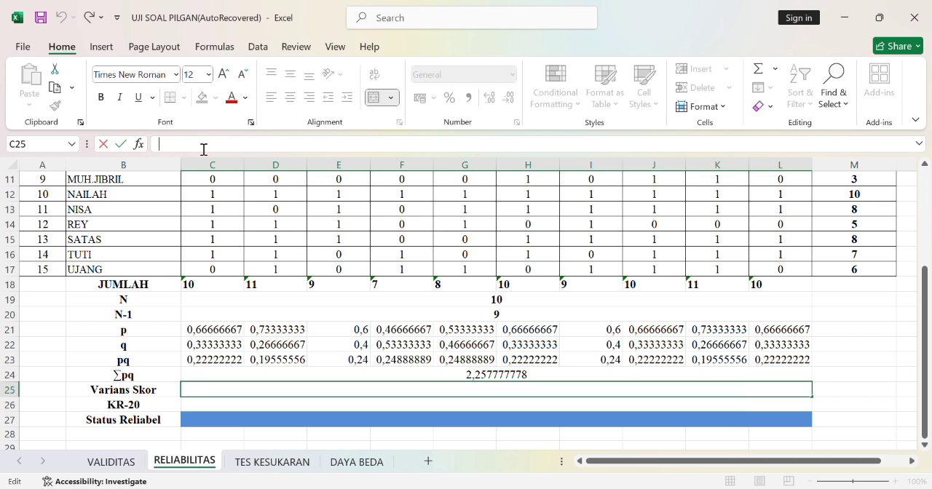
{"action": "type", "text": "=VAR"}
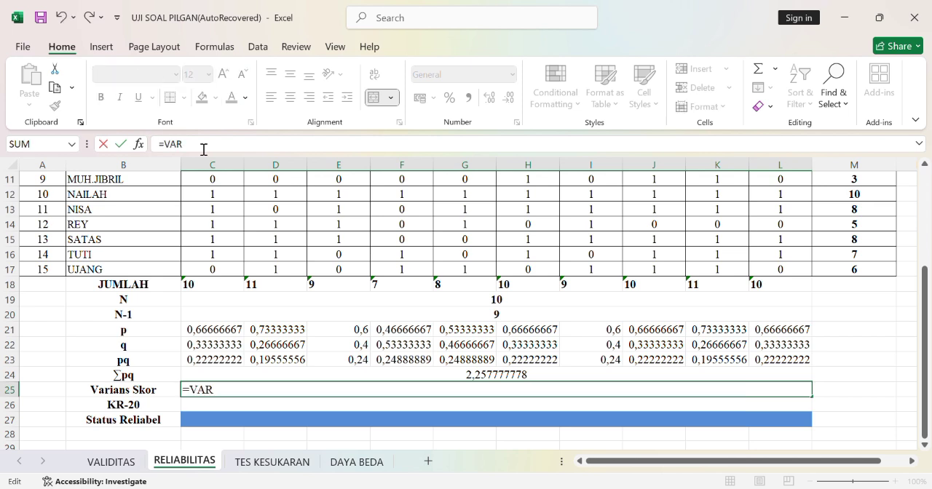
{"action": "type", "text": "("}
{"action": "scroll", "coordinate": [576, 252], "scroll_direction": "up", "scroll_amount": 4}
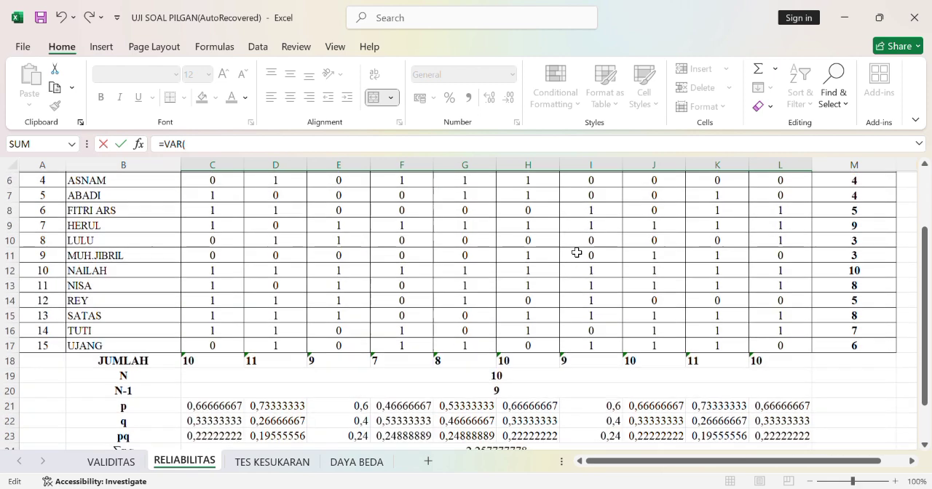
{"action": "left_click_drag", "start_coordinate": [833, 210], "coordinate": [857, 422]}
{"action": "key", "text": "Return"}
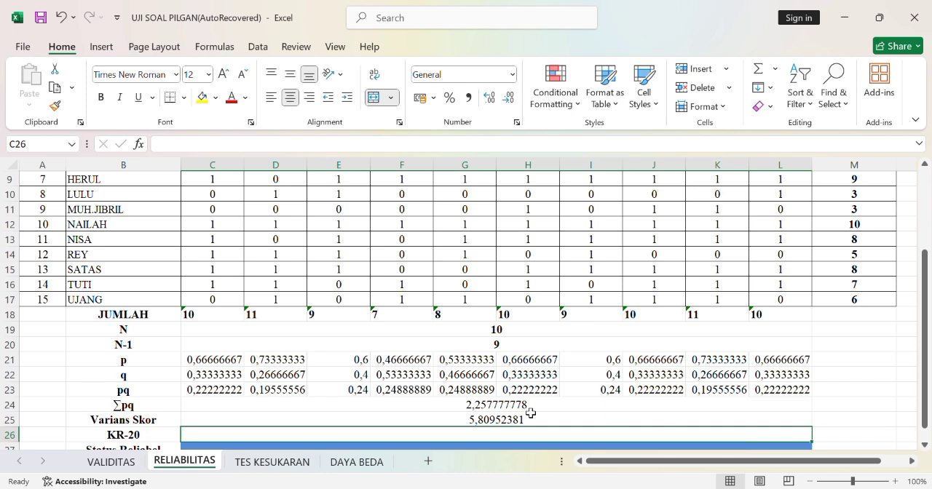
Calculate the KR-20 coefficient in C26 with the formula =(C19-C20)*((C25-C24)/C25).
{"action": "scroll", "coordinate": [531, 413], "scroll_direction": "down", "scroll_amount": 1}
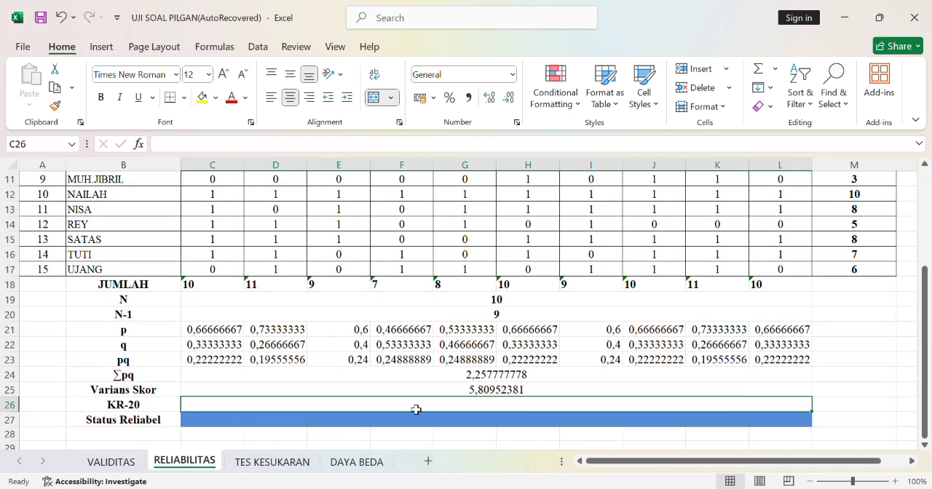
{"action": "left_click", "coordinate": [271, 154]}
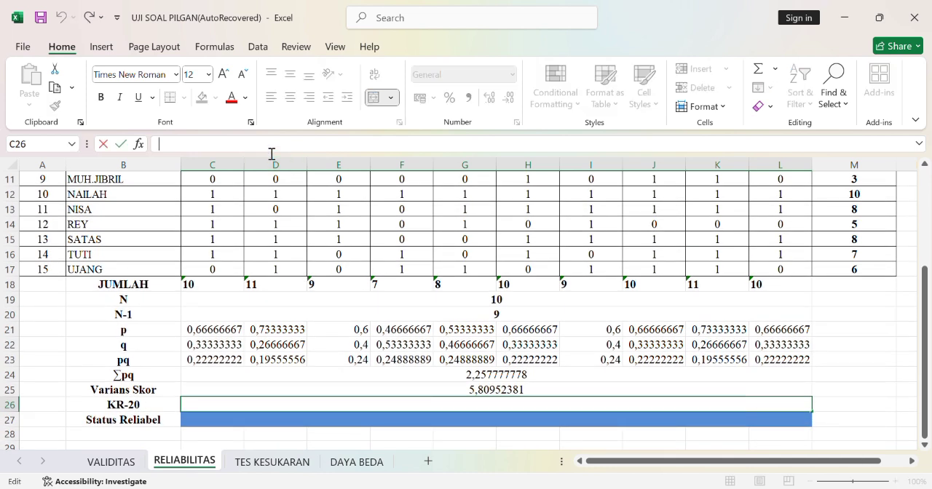
{"action": "type", "text": "="}
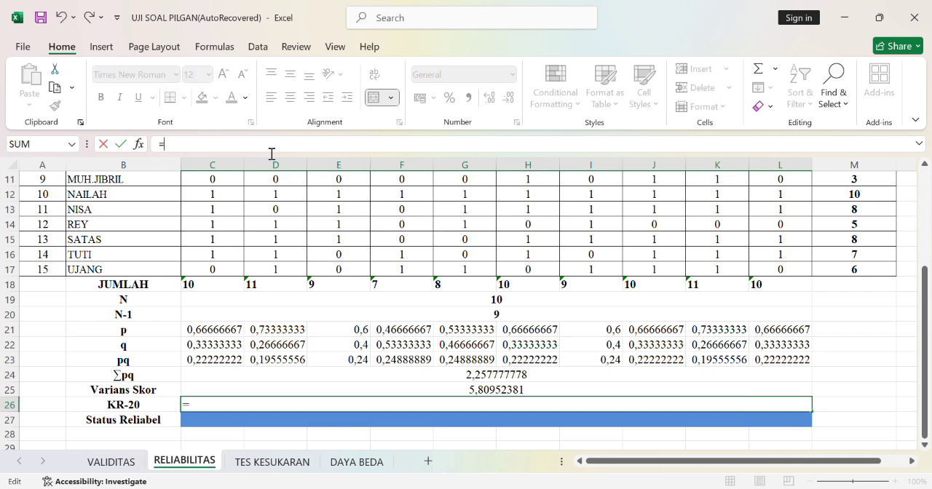
{"action": "type", "text": "("}
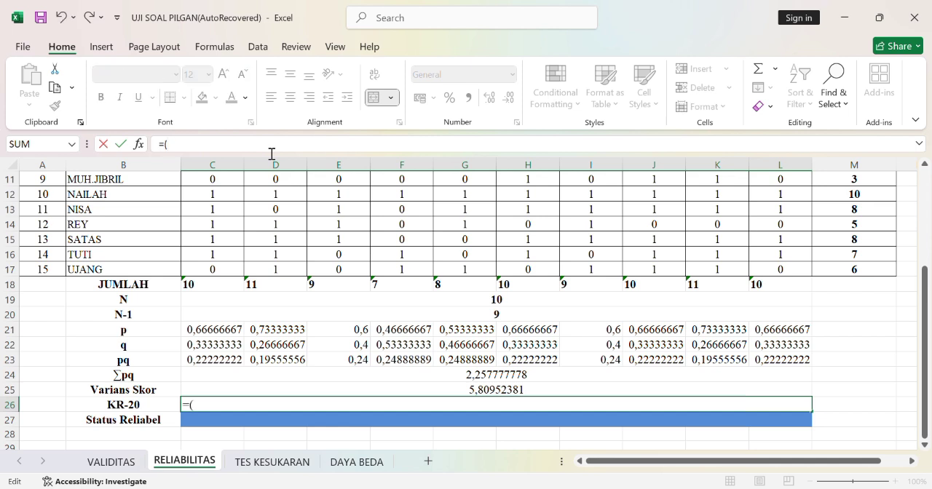
{"action": "left_click", "coordinate": [232, 307]}
{"action": "type", "text": "-"}
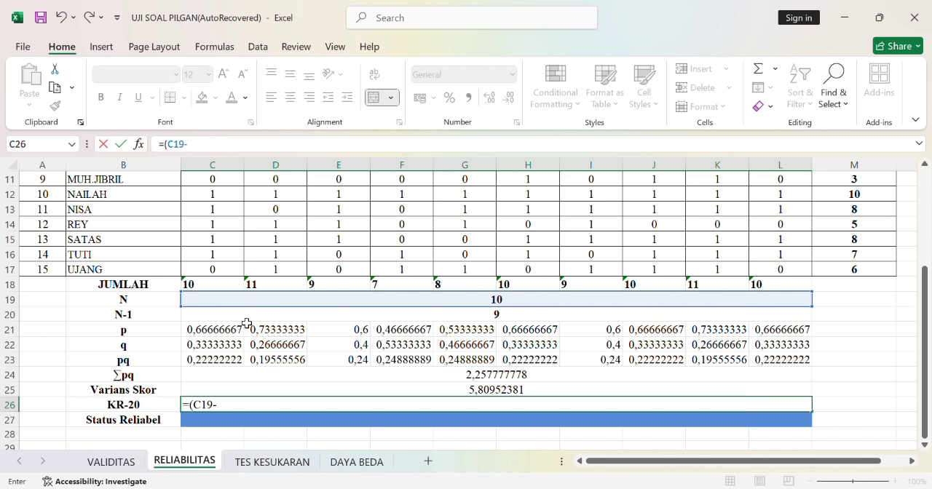
{"action": "left_click", "coordinate": [248, 318]}
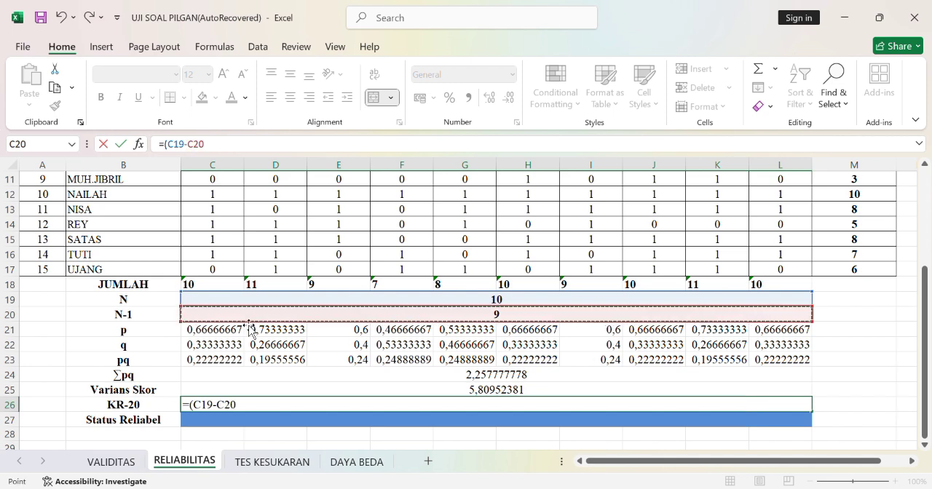
{"action": "type", "text": ")"}
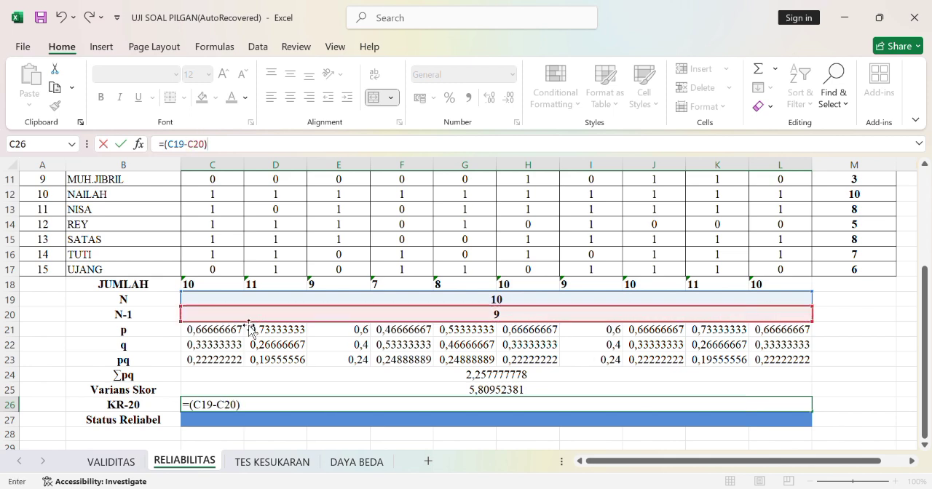
{"action": "type", "text": "*(("}
{"action": "left_click", "coordinate": [269, 393]}
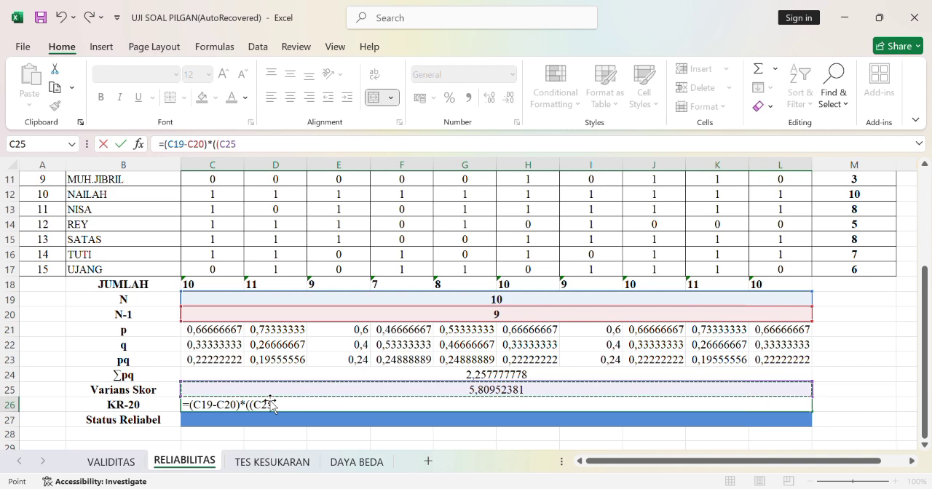
{"action": "type", "text": "-"}
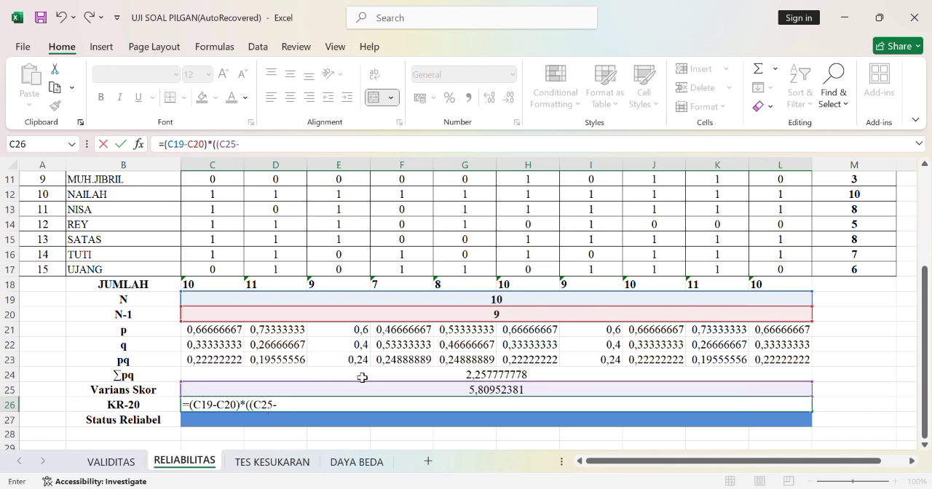
{"action": "left_click", "coordinate": [362, 378]}
{"action": "type", "text": ")/"}
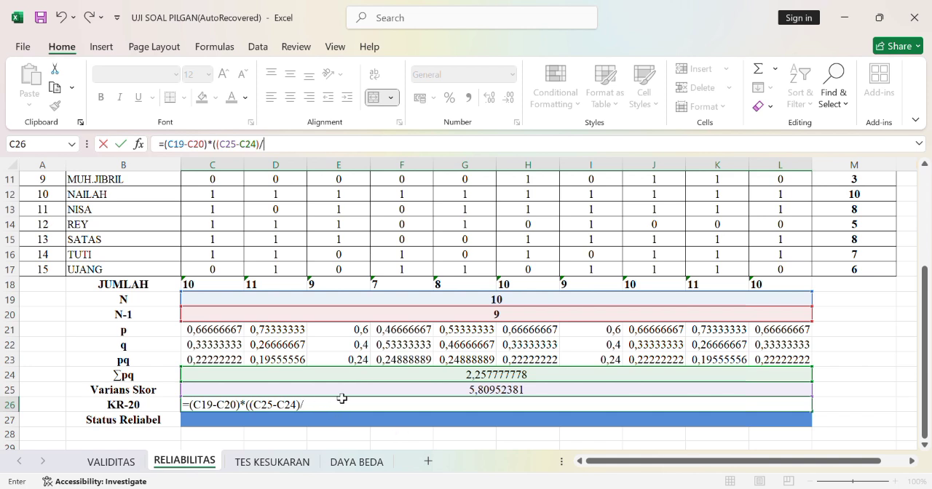
{"action": "left_click", "coordinate": [346, 398]}
{"action": "type", "text": ")"}
{"action": "key", "text": "Return"}
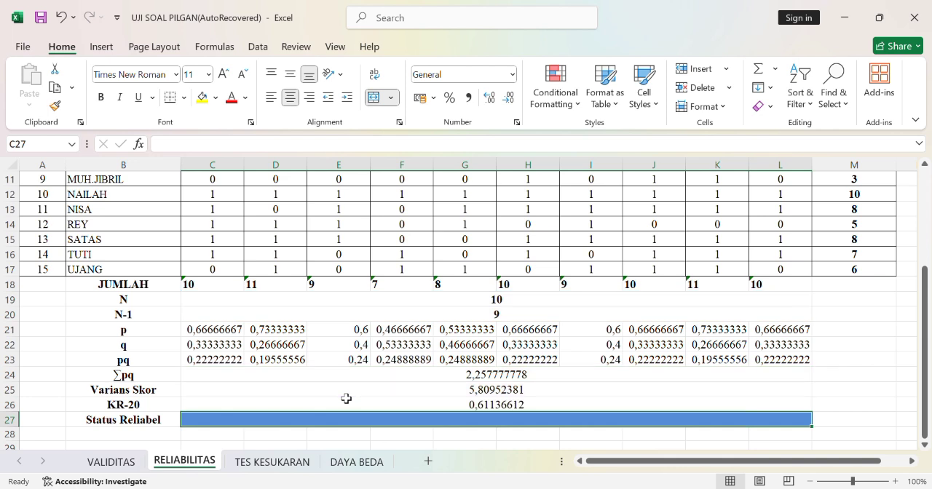
Enter TIDAK RELIABEL as the Status Reliabel in row 27.
{"action": "scroll", "coordinate": [378, 398], "scroll_direction": "down", "scroll_amount": 1}
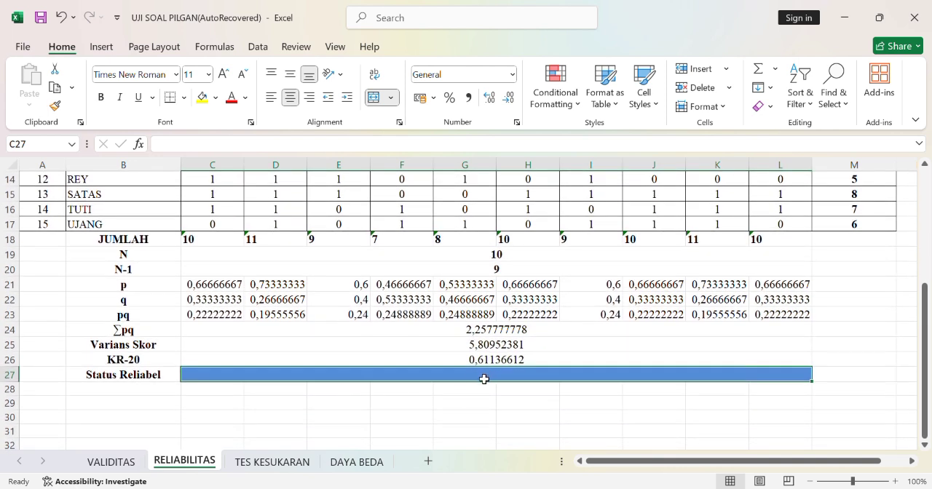
{"action": "type", "text": "TIDAK RELIABEL"}
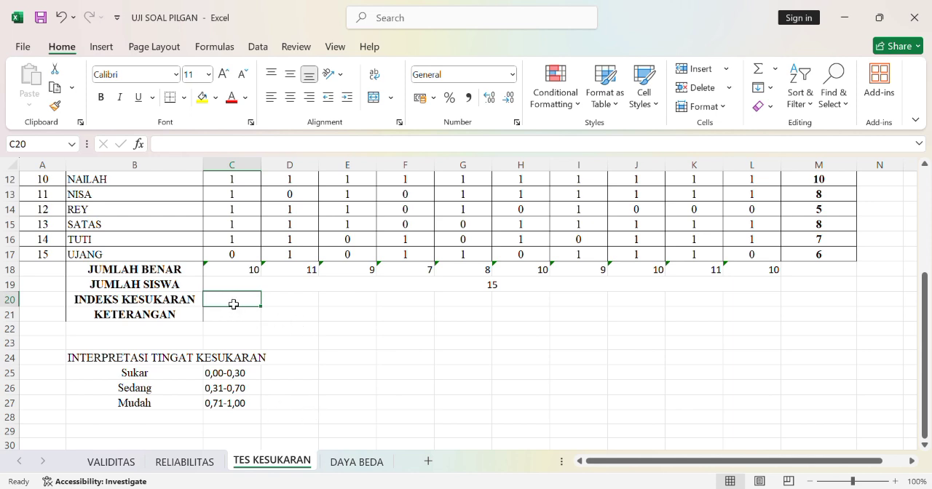
Calculate item 1's Indeks Kesukaran in C20 of the TES KESUKARAN sheet with =C18/C19.
{"action": "left_click", "coordinate": [251, 146]}
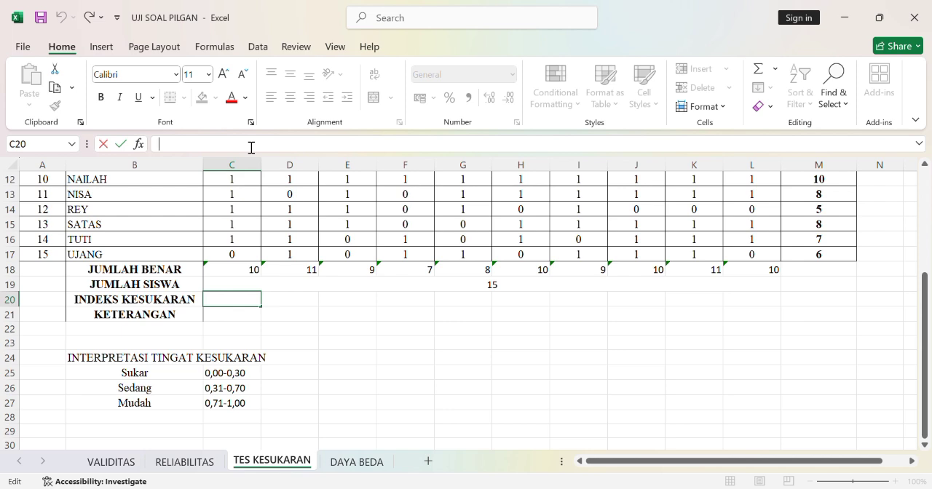
{"action": "type", "text": "="}
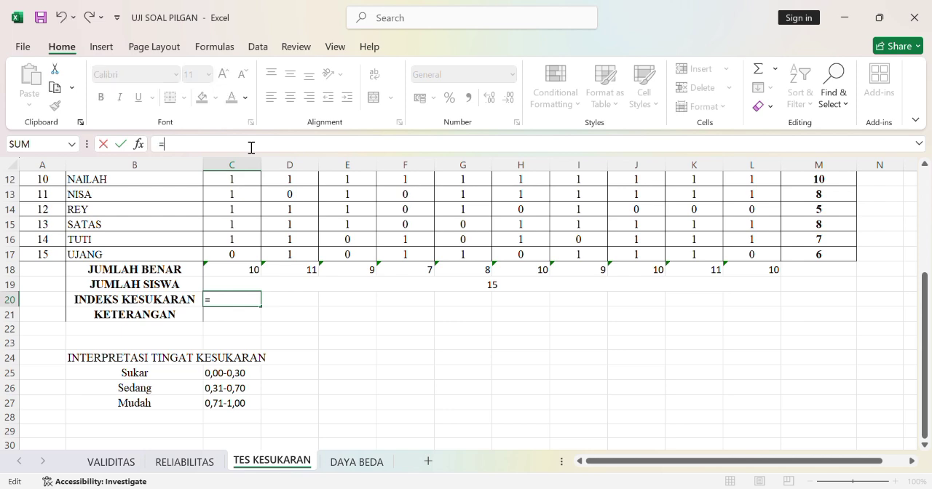
{"action": "left_click", "coordinate": [238, 272]}
{"action": "type", "text": "/"}
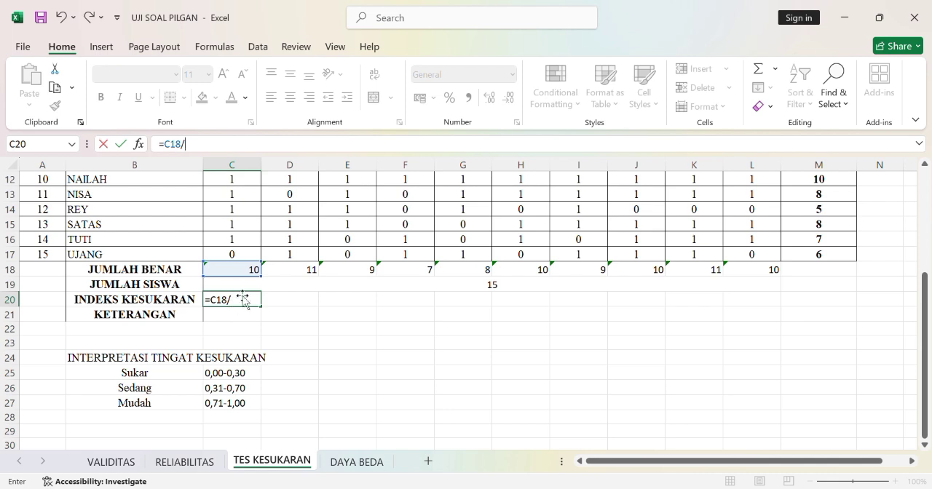
{"action": "left_click", "coordinate": [241, 289]}
{"action": "key", "text": "Return"}
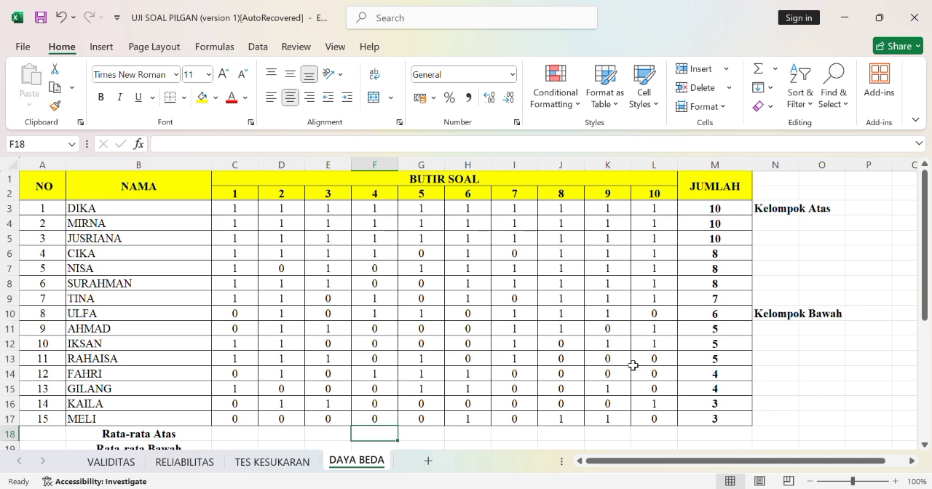
Examine the DAYA BEDA sheet's Kelompok Atas and Kelompok Bawah scores, the empty result rows and the Interpretasi Daya Beda table.
{"action": "scroll", "coordinate": [632, 365], "scroll_direction": "down", "scroll_amount": 2}
{"action": "scroll", "coordinate": [633, 366], "scroll_direction": "up", "scroll_amount": 2}
{"action": "scroll", "coordinate": [281, 400], "scroll_direction": "down", "scroll_amount": 2}
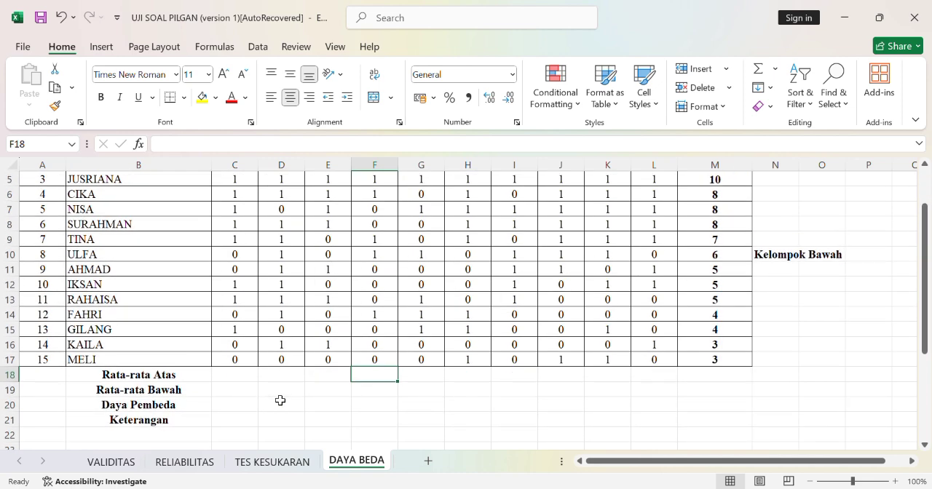
{"action": "scroll", "coordinate": [281, 401], "scroll_direction": "up", "scroll_amount": 2}
{"action": "scroll", "coordinate": [280, 400], "scroll_direction": "down", "scroll_amount": 3}
{"action": "scroll", "coordinate": [230, 378], "scroll_direction": "down", "scroll_amount": 2}
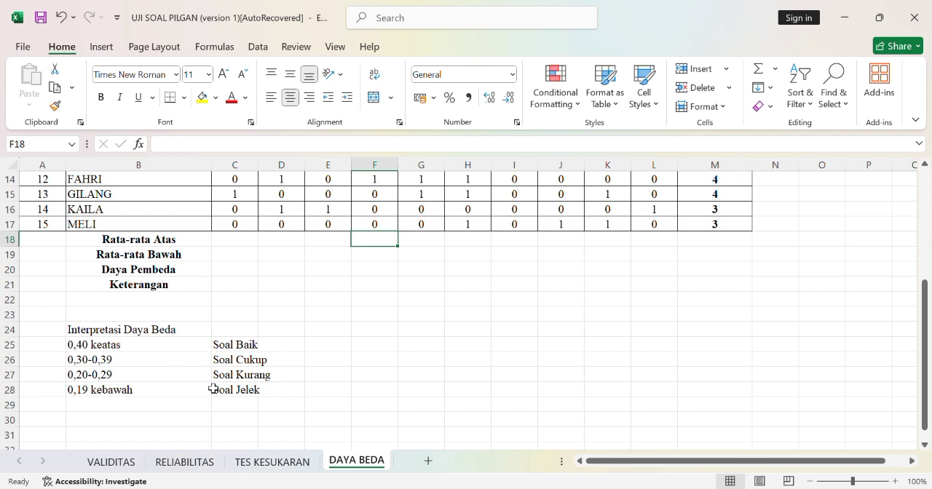
{"action": "scroll", "coordinate": [425, 297], "scroll_direction": "up", "scroll_amount": 4}
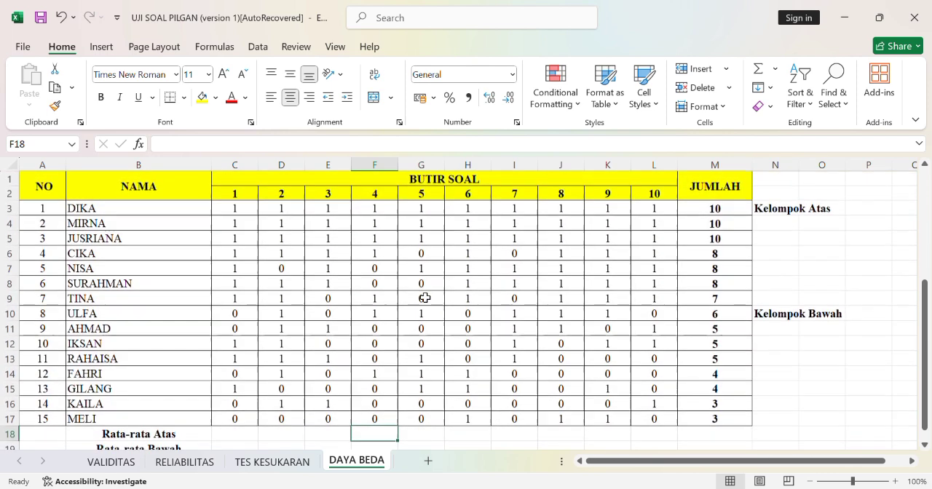
Calculate item 1's Rata-rata Atas in C18 by averaging the upper group's scores with =AVERAGE(C3:C9).
{"action": "scroll", "coordinate": [424, 298], "scroll_direction": "down", "scroll_amount": 1}
{"action": "left_click", "coordinate": [240, 389]}
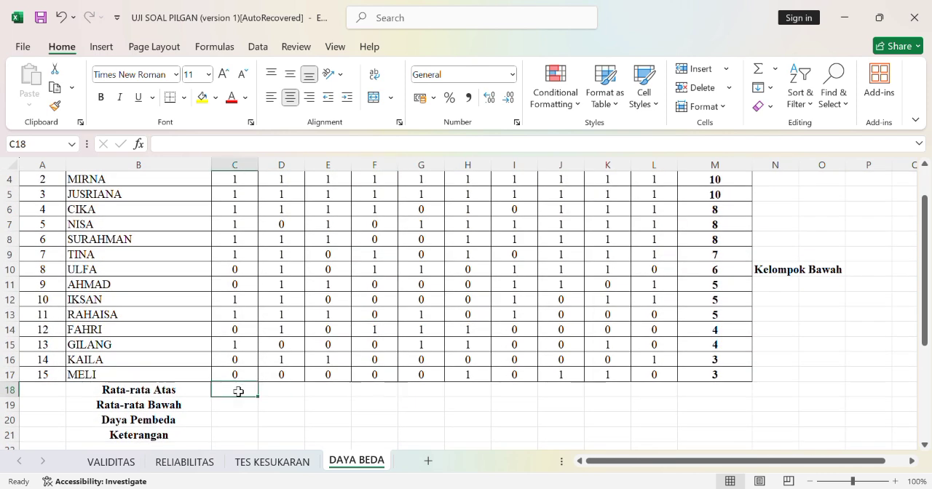
{"action": "left_click", "coordinate": [270, 150]}
{"action": "type", "text": "=AVERAGE("}
{"action": "scroll", "coordinate": [258, 243], "scroll_direction": "up", "scroll_amount": 1}
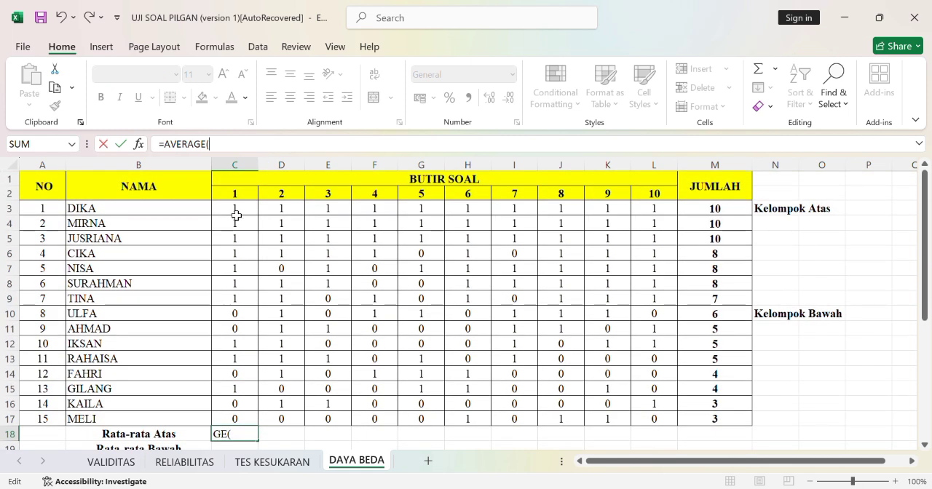
{"action": "left_click_drag", "start_coordinate": [235, 210], "coordinate": [246, 317]}
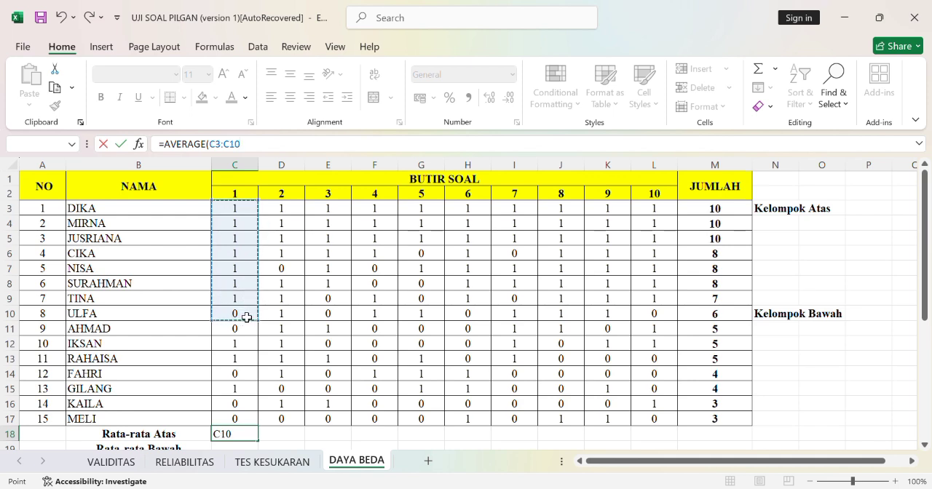
{"action": "left_click_drag", "start_coordinate": [246, 317], "coordinate": [244, 307]}
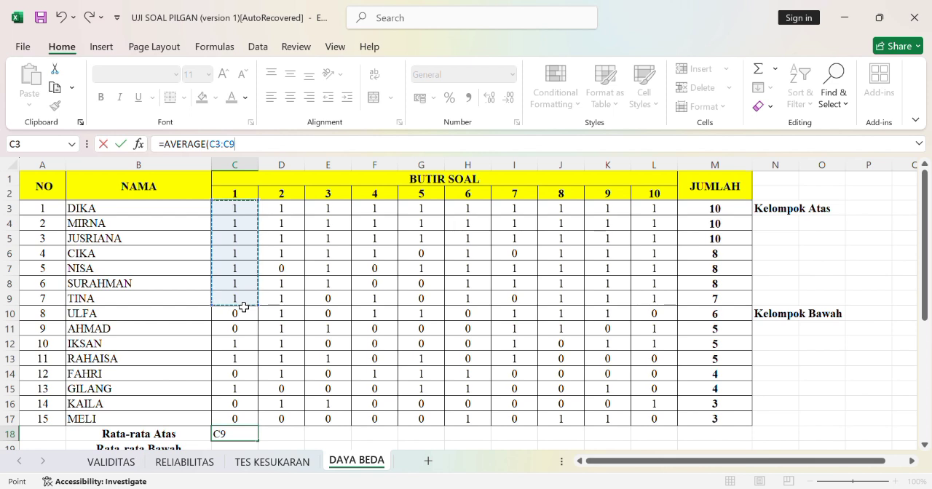
{"action": "left_click_drag", "start_coordinate": [244, 306], "coordinate": [243, 306]}
{"action": "key", "text": "Return"}
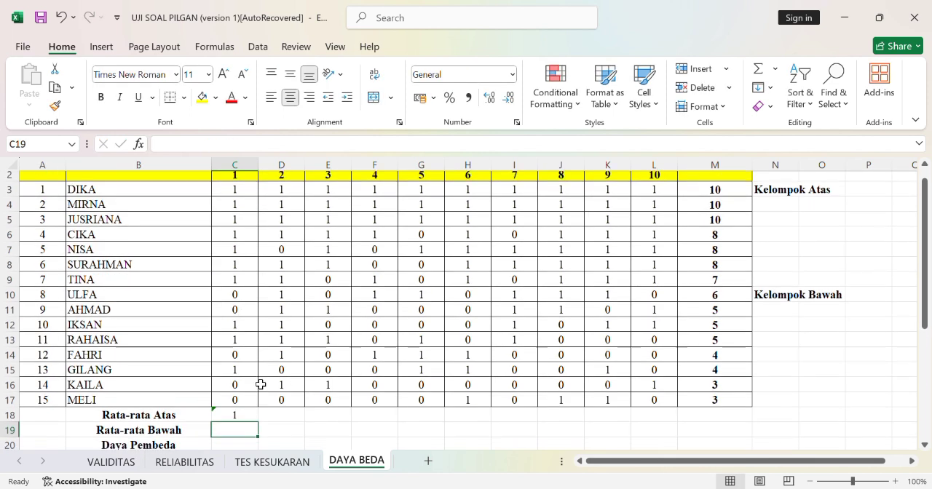
Calculate item 1's Rata-rata Bawah in C19 by averaging the lower group's scores with =AVERAGE(C10:C17).
{"action": "scroll", "coordinate": [261, 385], "scroll_direction": "down", "scroll_amount": 1}
{"action": "scroll", "coordinate": [259, 385], "scroll_direction": "up", "scroll_amount": 2}
{"action": "scroll", "coordinate": [257, 385], "scroll_direction": "down", "scroll_amount": 1}
{"action": "left_click", "coordinate": [184, 150]}
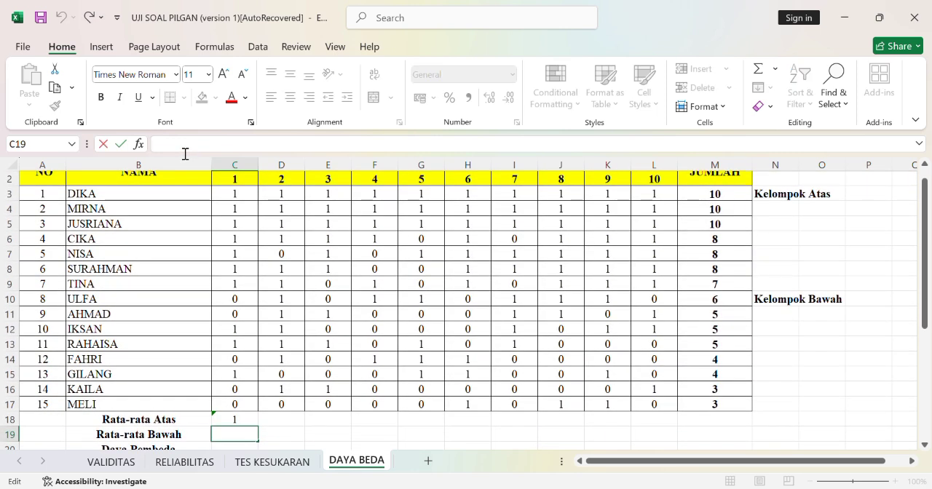
{"action": "type", "text": "=AVERAG"}
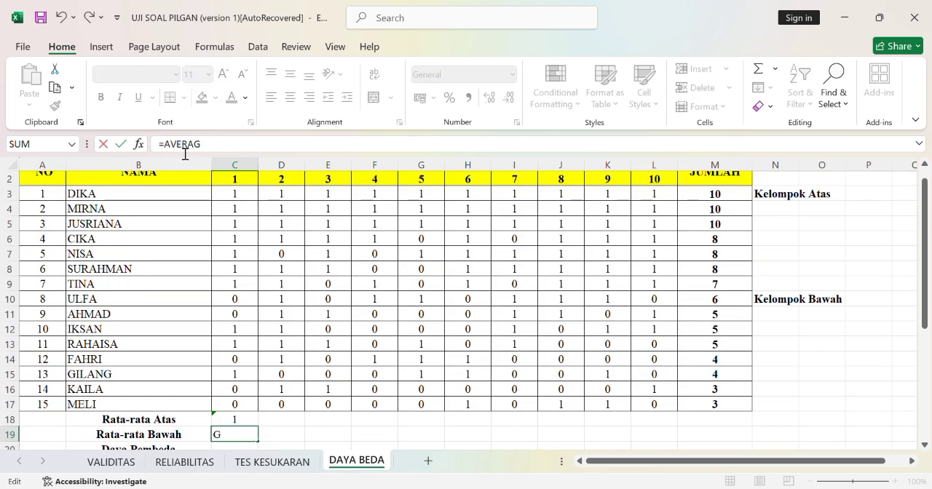
{"action": "type", "text": "E("}
{"action": "left_click_drag", "start_coordinate": [236, 301], "coordinate": [251, 405]}
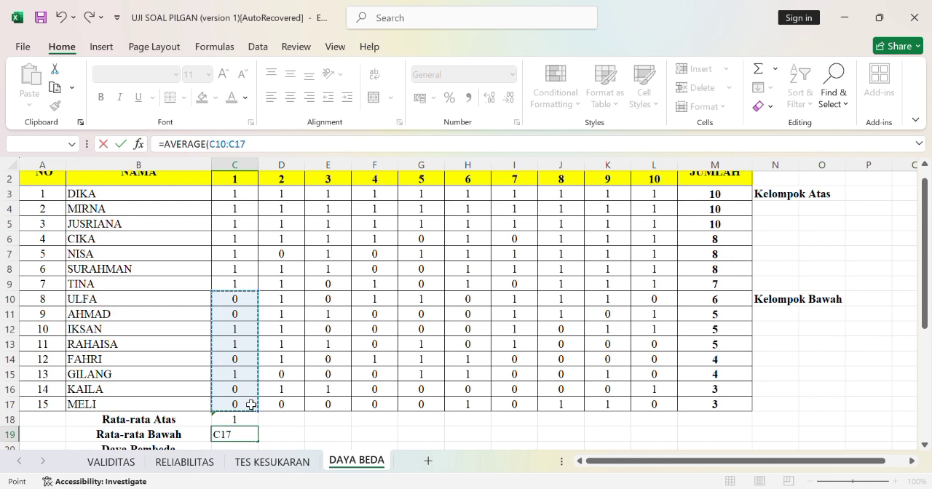
{"action": "mouse_move", "coordinate": [251, 405]}
{"action": "left_mouse_down"}
{"action": "mouse_move", "coordinate": [231, 301]}
{"action": "mouse_move", "coordinate": [264, 412]}
{"action": "left_mouse_up"}
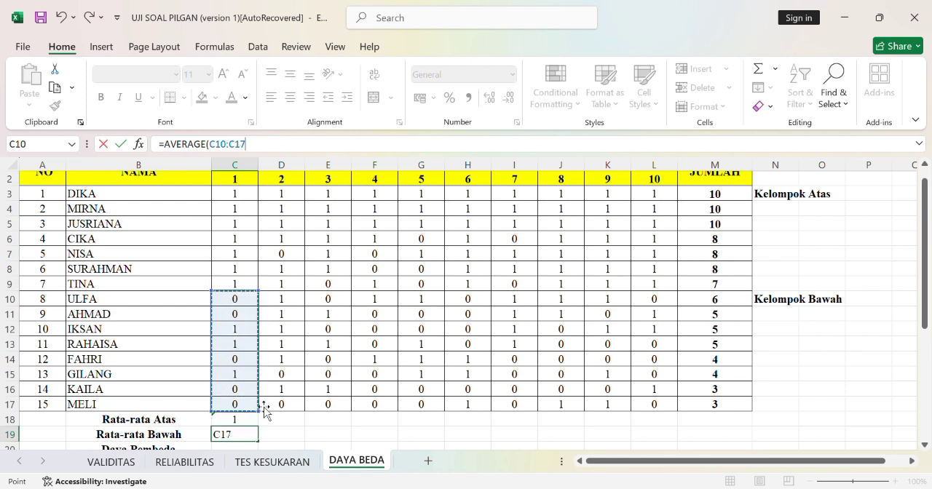
{"action": "type", "text": ")"}
{"action": "key", "text": "Return"}
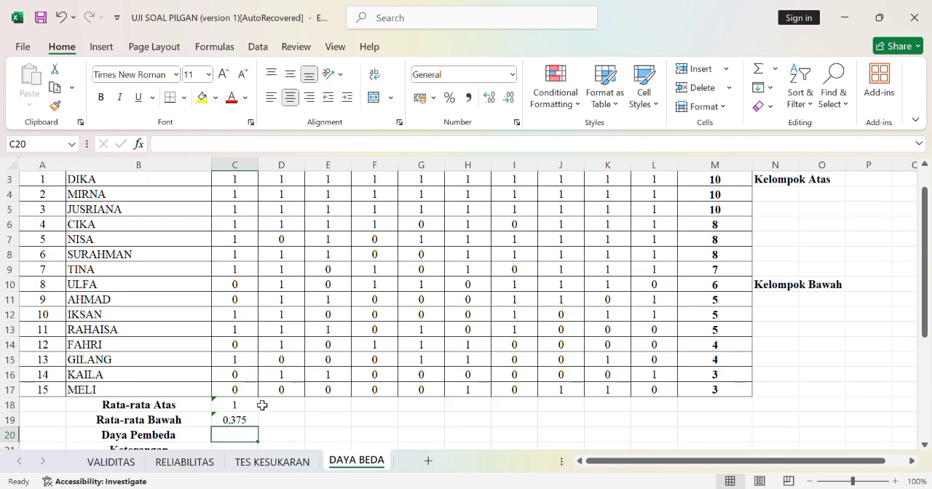
Calculate item 1's Daya Pembeda in C20 with the formula =(C18-C19)/1.
{"action": "left_click", "coordinate": [216, 148]}
{"action": "type", "text": "="}
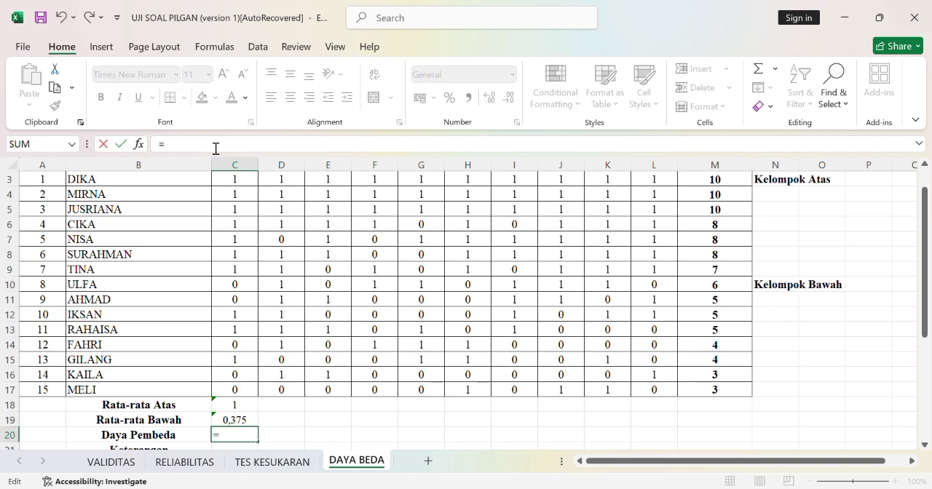
{"action": "type", "text": "("}
{"action": "left_click", "coordinate": [250, 410]}
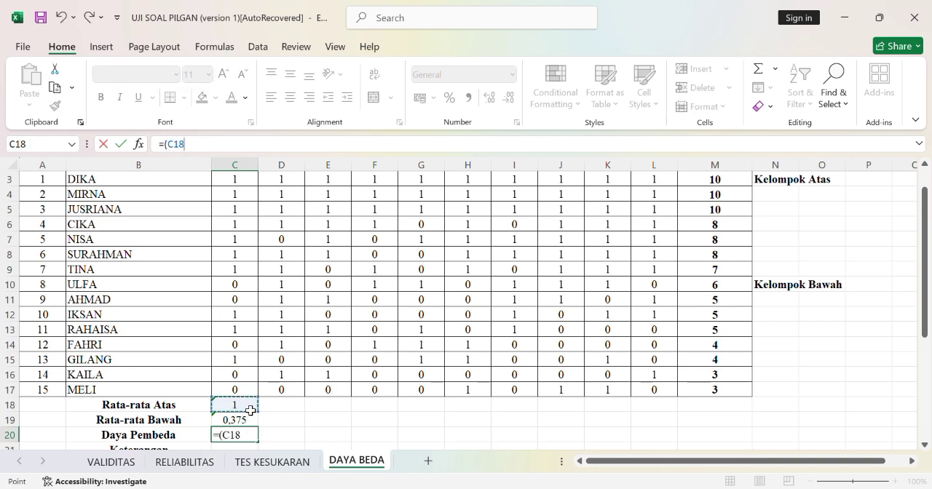
{"action": "type", "text": "-"}
{"action": "left_click", "coordinate": [240, 422]}
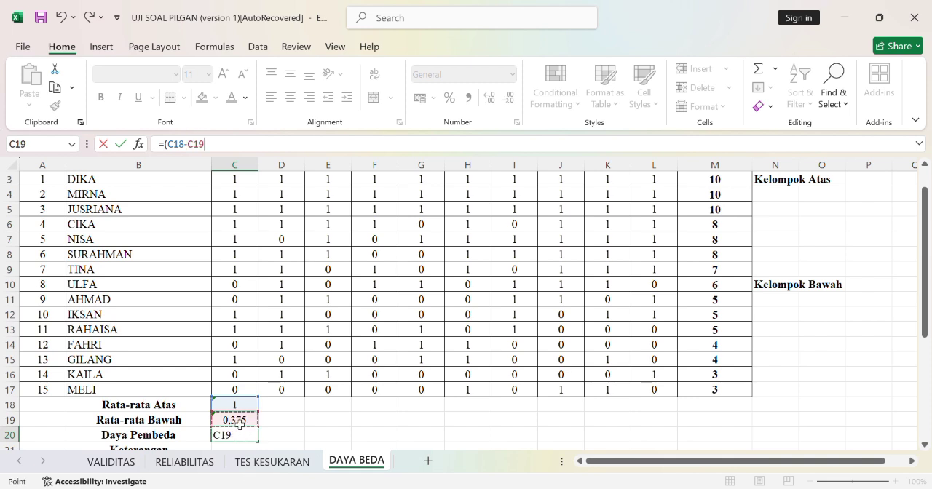
{"action": "type", "text": ")/1"}
{"action": "key", "text": "Return"}
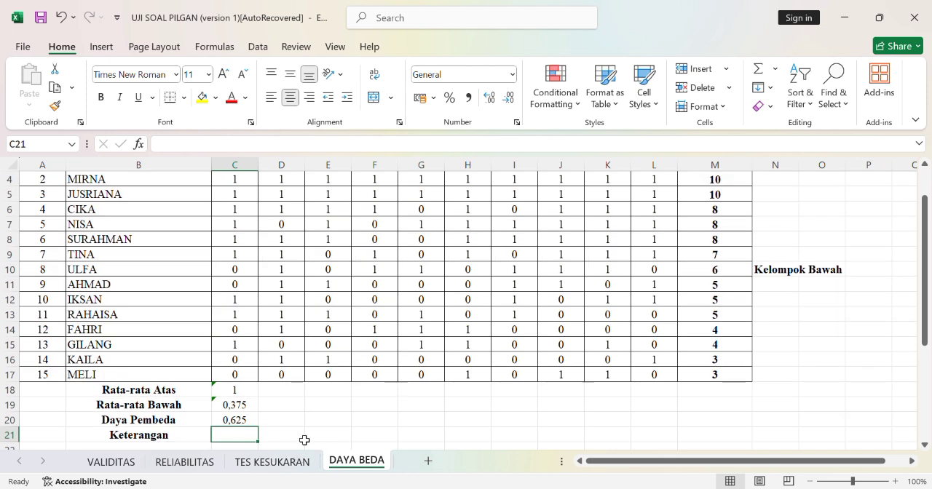
{"action": "scroll", "coordinate": [306, 398], "scroll_direction": "down", "scroll_amount": 2}
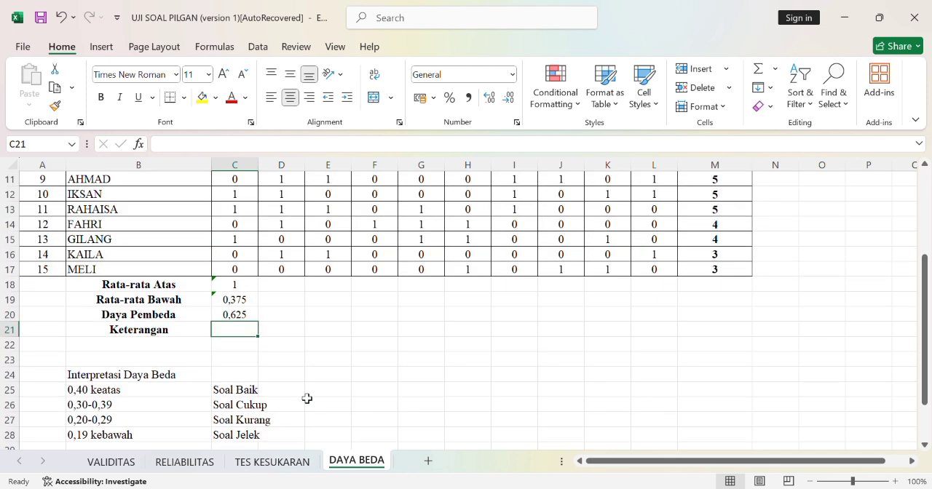